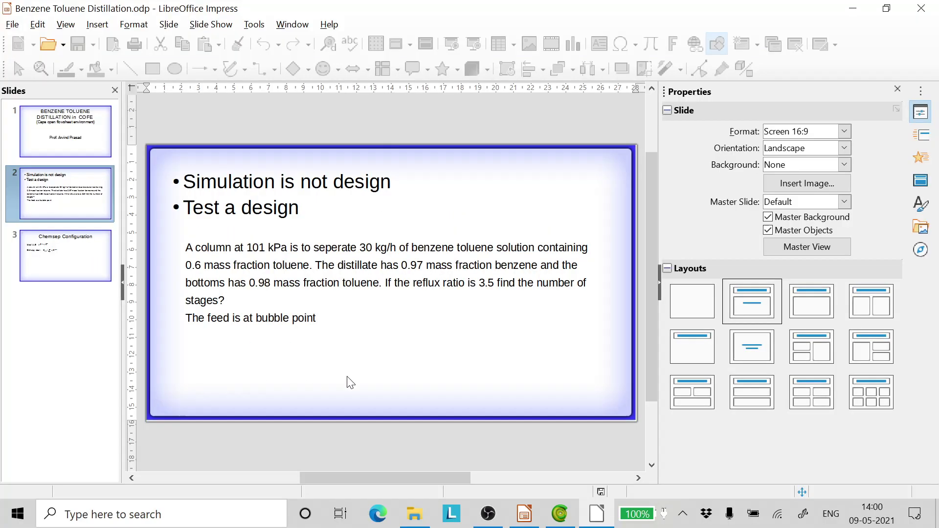
# - Bring the COFE window with the empty benzene_toluene_distillation flowsheet to the front
pyautogui.click(849, 9)
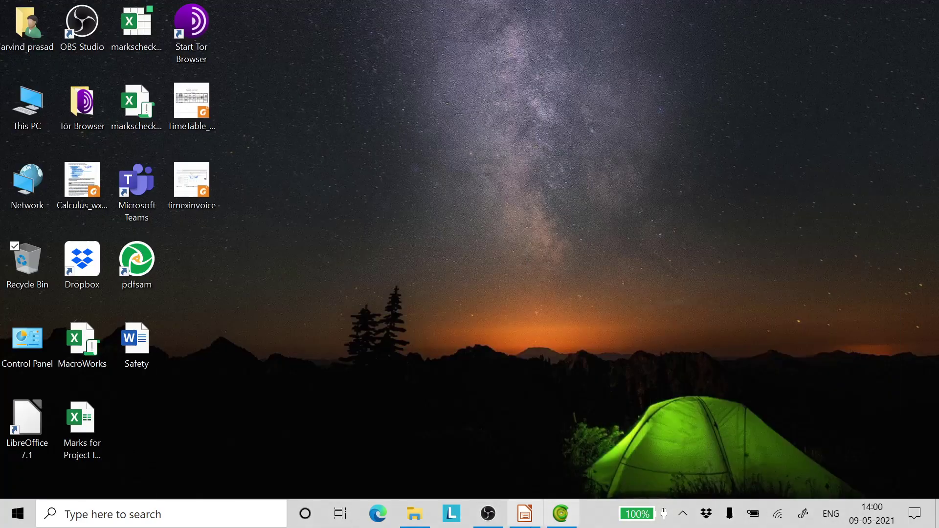
pyautogui.click(558, 515)
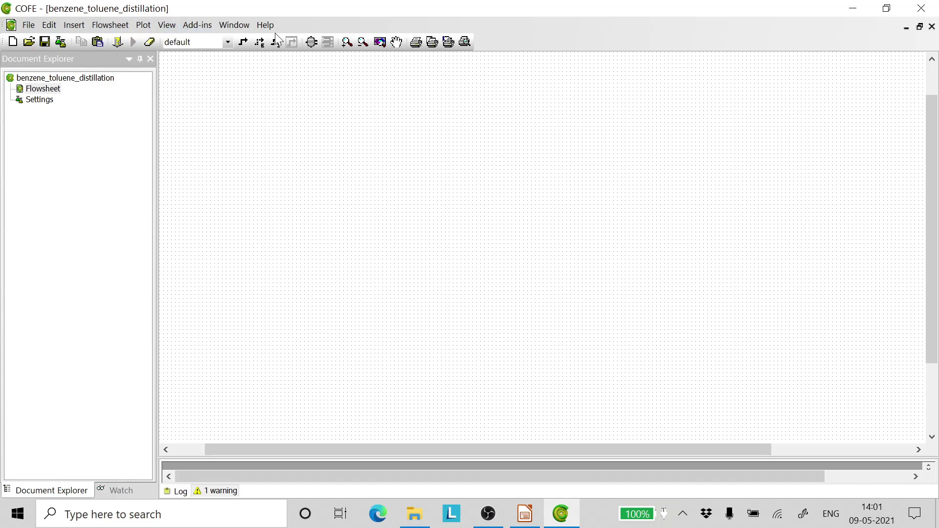
# - Place a ChemSep Column / Flash unit from the Separators category on the flowsheet
pyautogui.click(312, 43)
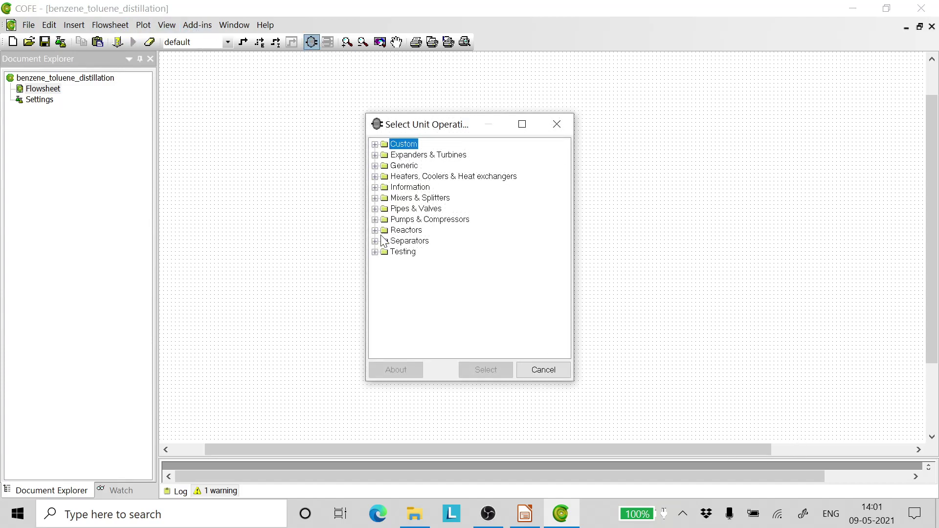
pyautogui.click(404, 241)
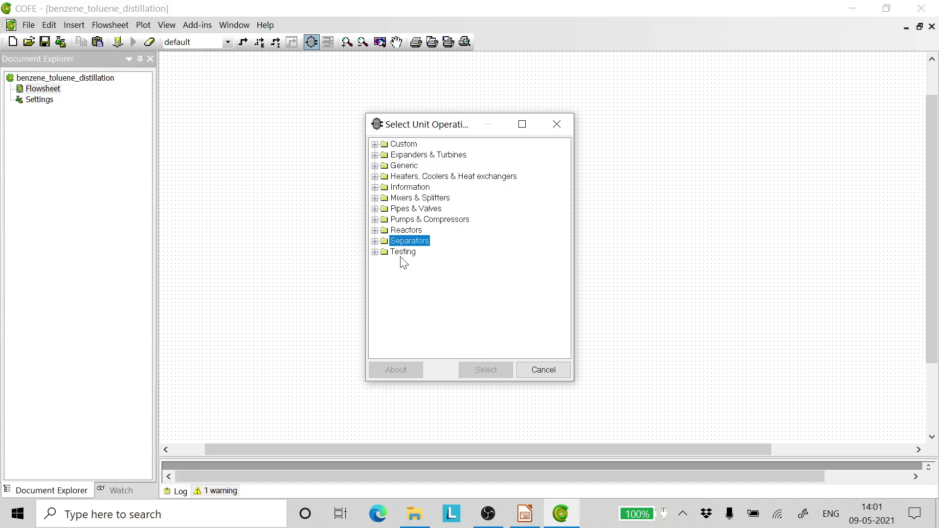
pyautogui.click(375, 241)
pyautogui.click(423, 252)
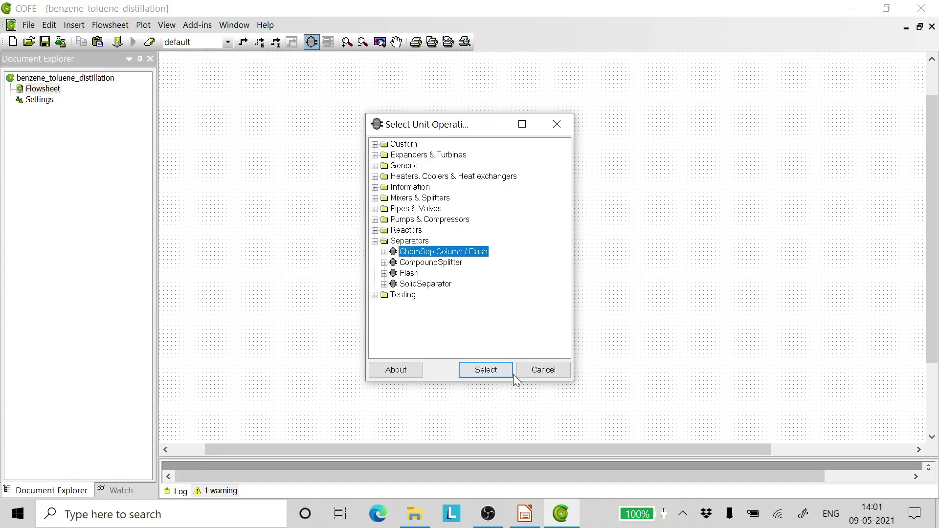
pyautogui.click(486, 372)
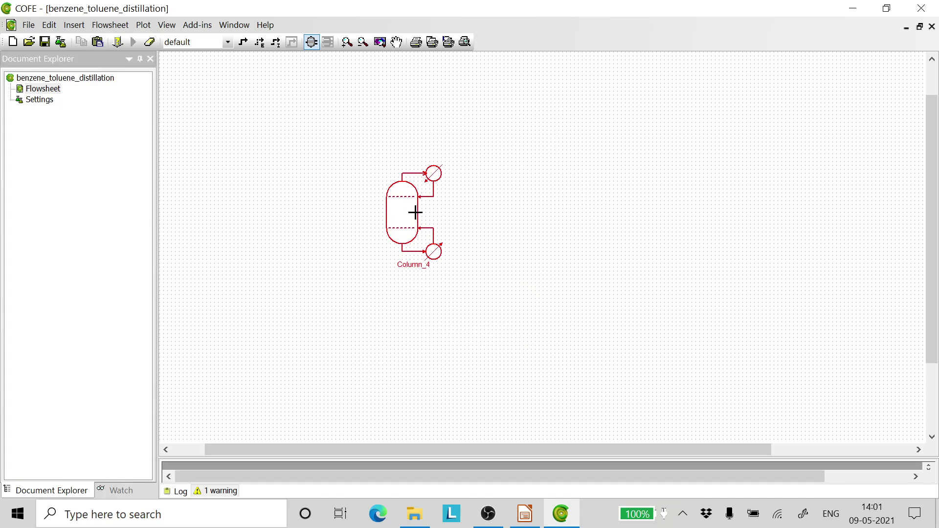
pyautogui.click(417, 206)
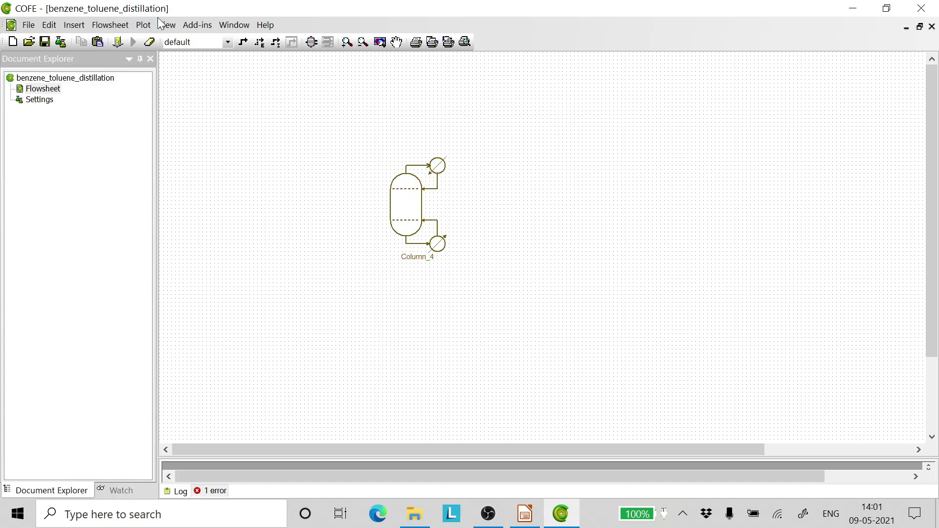
# - Draw a new material stream from the left into the column's feed port
pyautogui.click(243, 42)
pyautogui.click(312, 204)
pyautogui.click(388, 204)
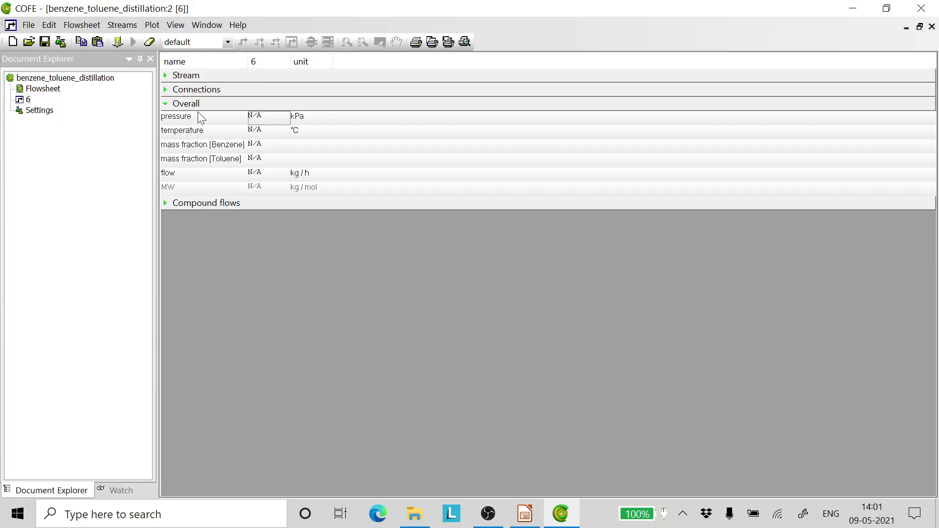
# - Rename inlet stream 6 to 'Feed'
pyautogui.click(932, 27)
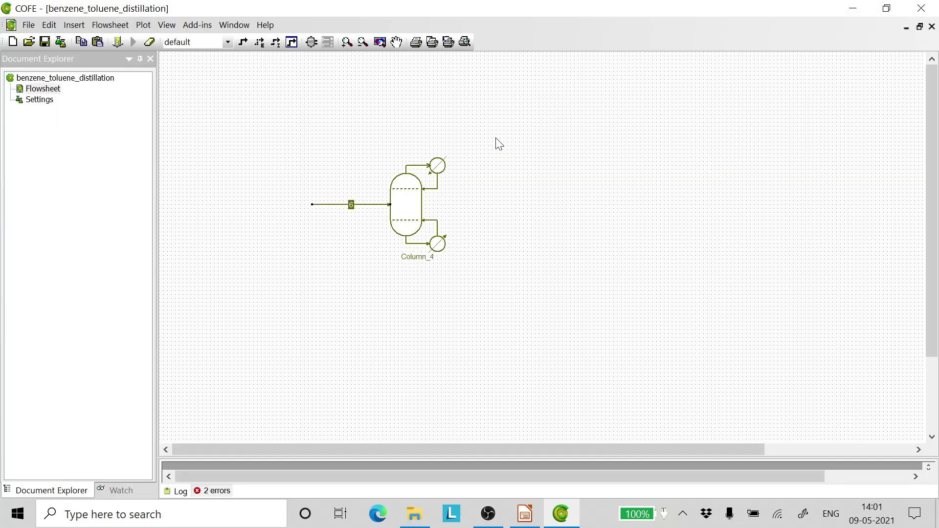
pyautogui.doubleClick(353, 205)
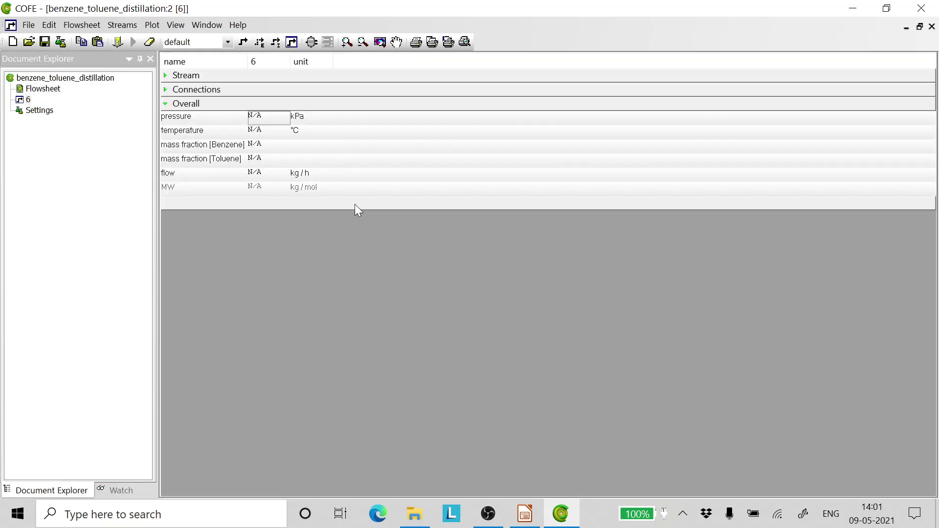
pyautogui.click(164, 75)
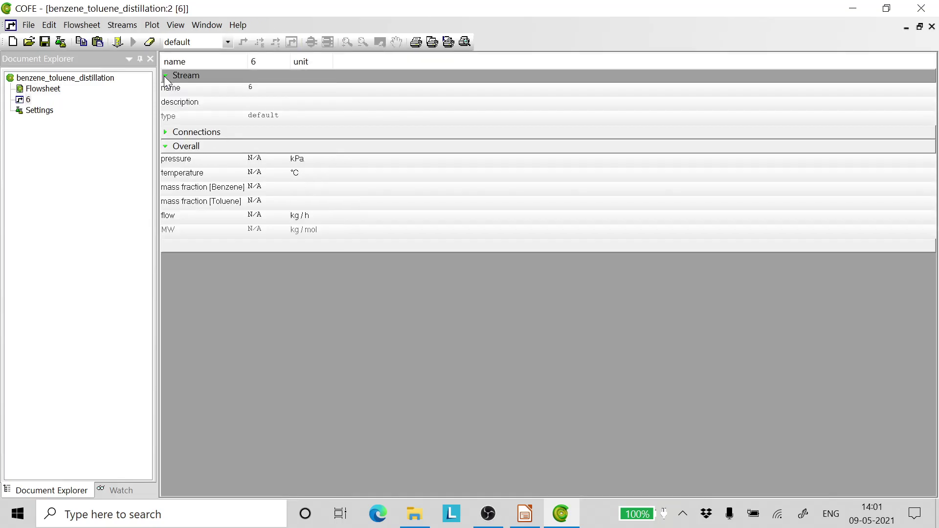
pyautogui.click(253, 91)
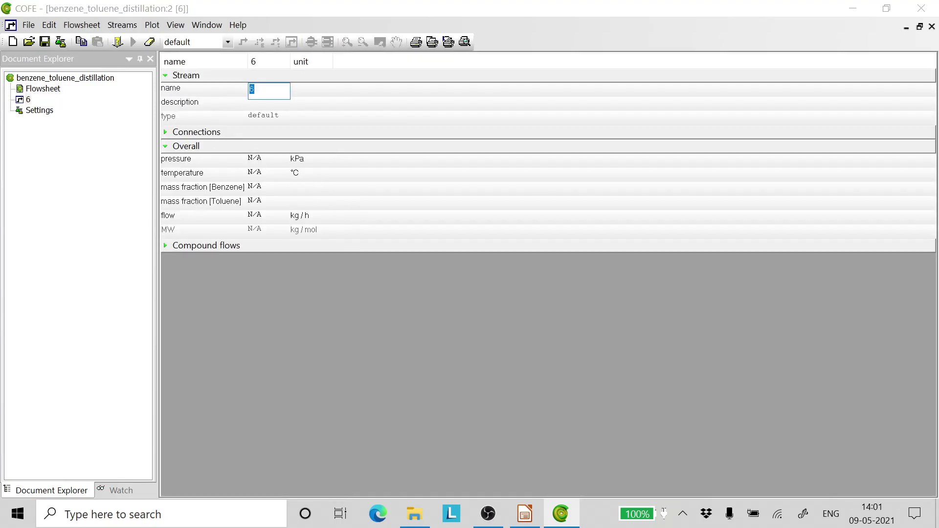
pyautogui.press('BackSpace')
pyautogui.write('Feed')
pyautogui.press('Return')
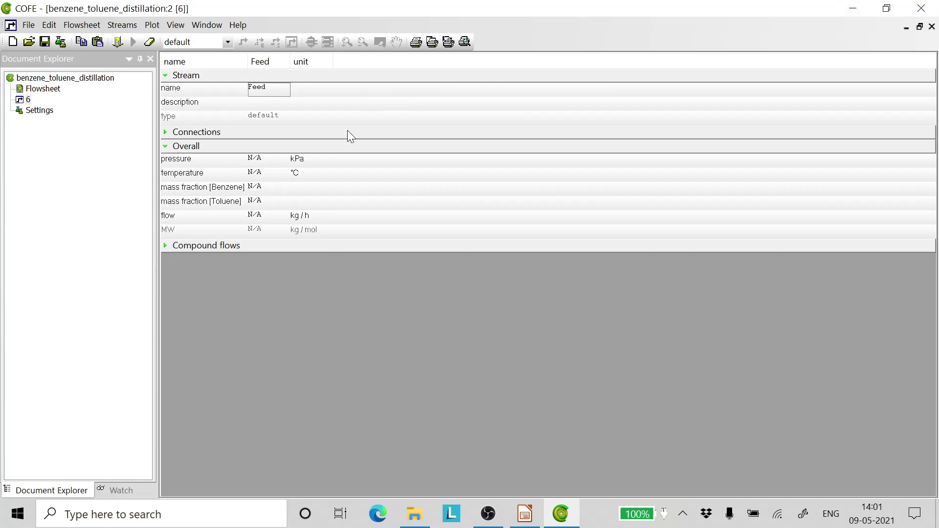
# - Set the Feed pressure to 101 kPa and temperature to 25 °C
pyautogui.click(268, 158)
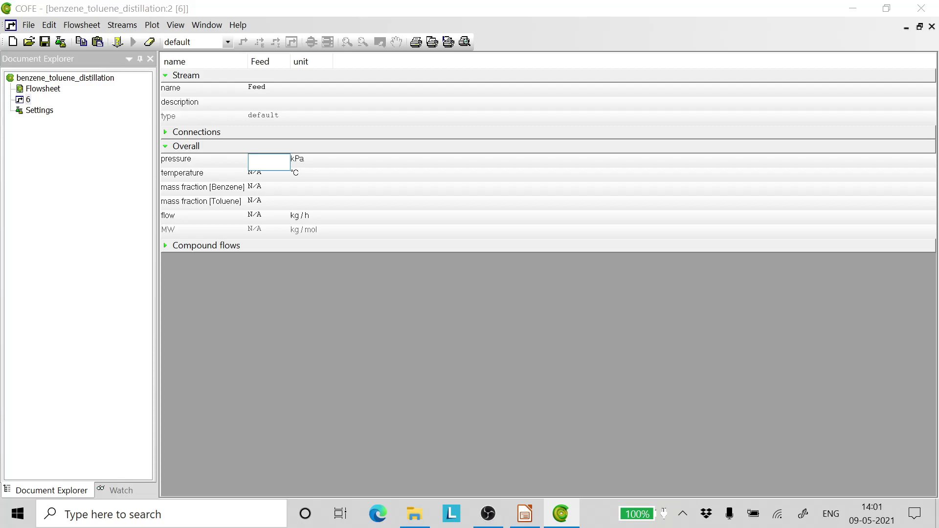
pyautogui.write('101')
pyautogui.press('Return')
pyautogui.click(269, 175)
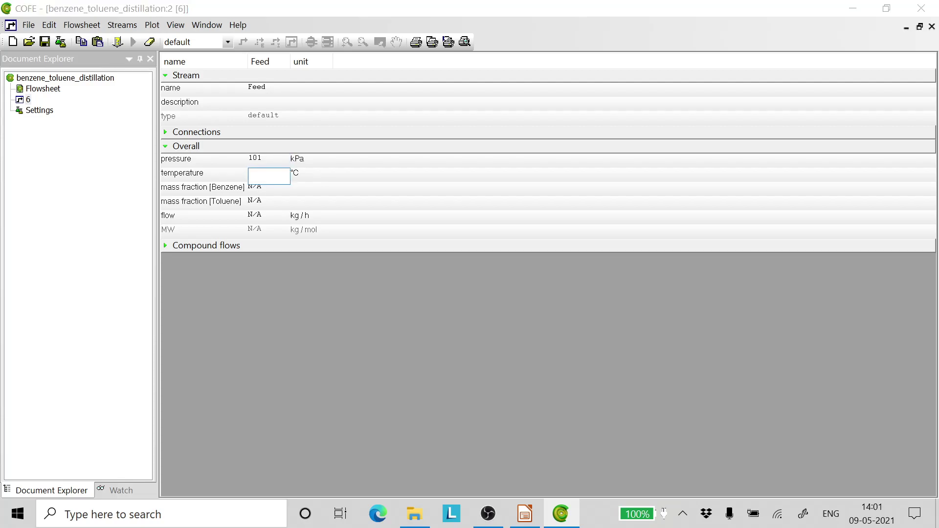
pyautogui.write('25')
pyautogui.press('Return')
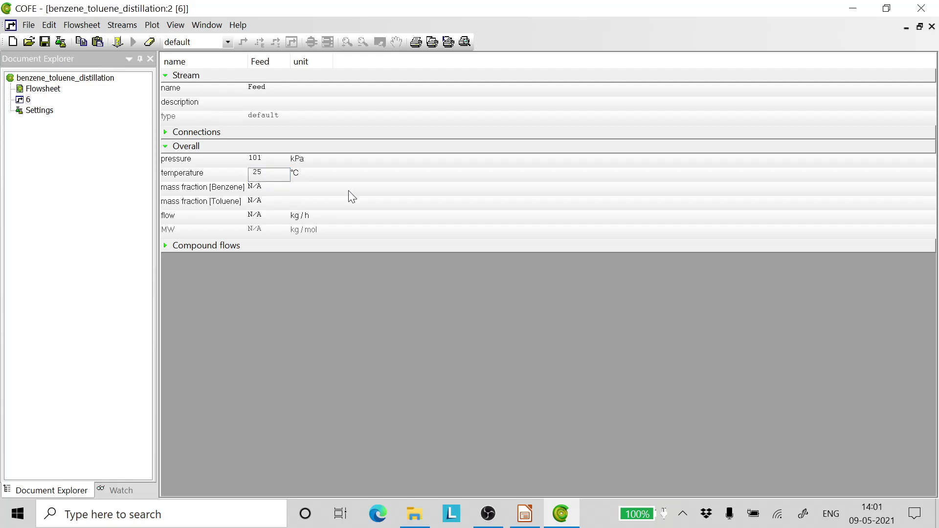
# - Give the Feed a 0.4 benzene mass fraction and a 30 kg/h flow rate
pyautogui.click(266, 183)
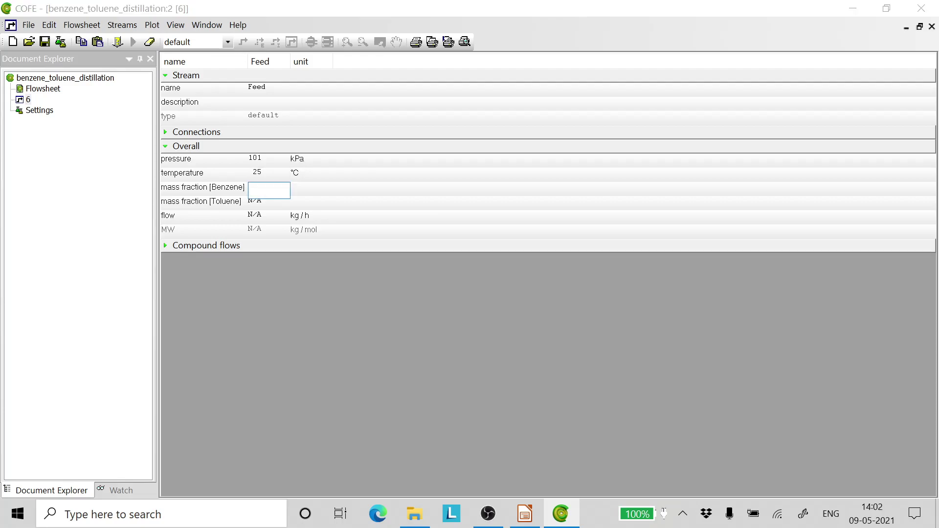
pyautogui.write('0.4')
pyautogui.press('Return')
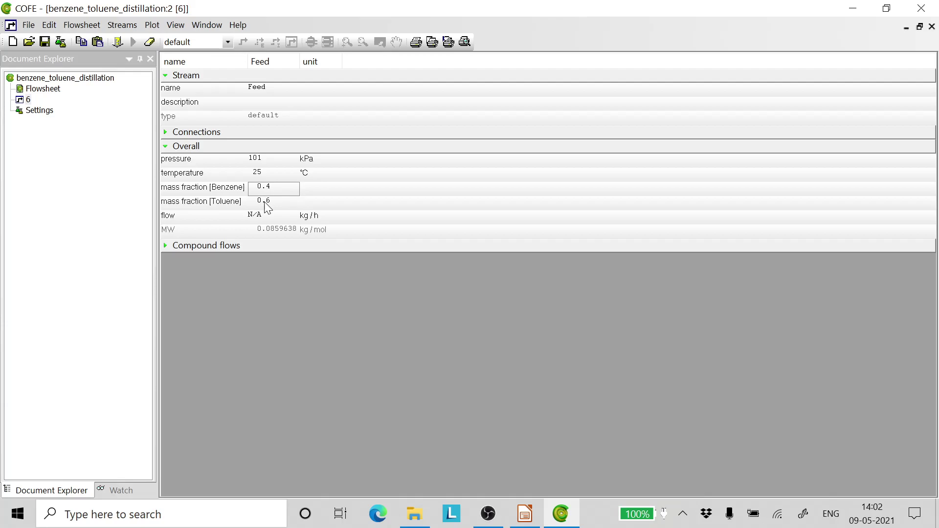
pyautogui.click(266, 217)
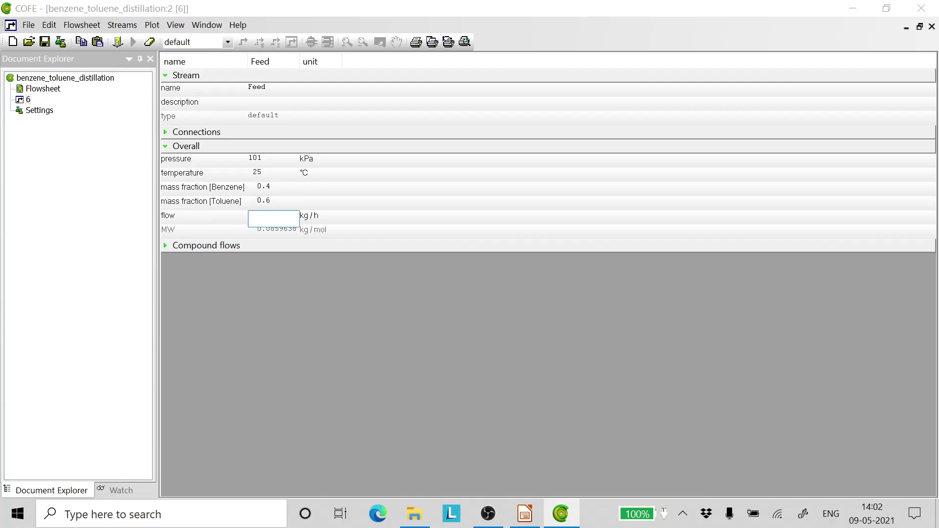
pyautogui.write('30')
pyautogui.press('Return')
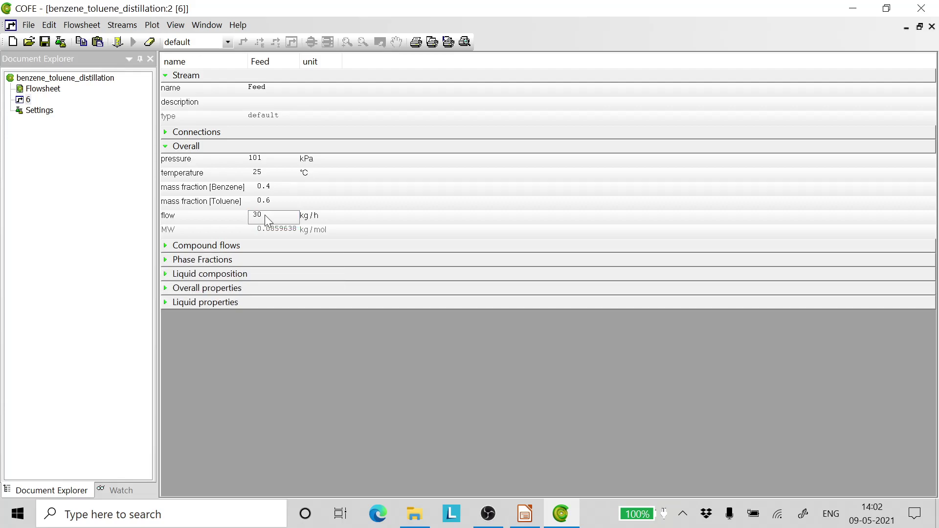
pyautogui.click(931, 25)
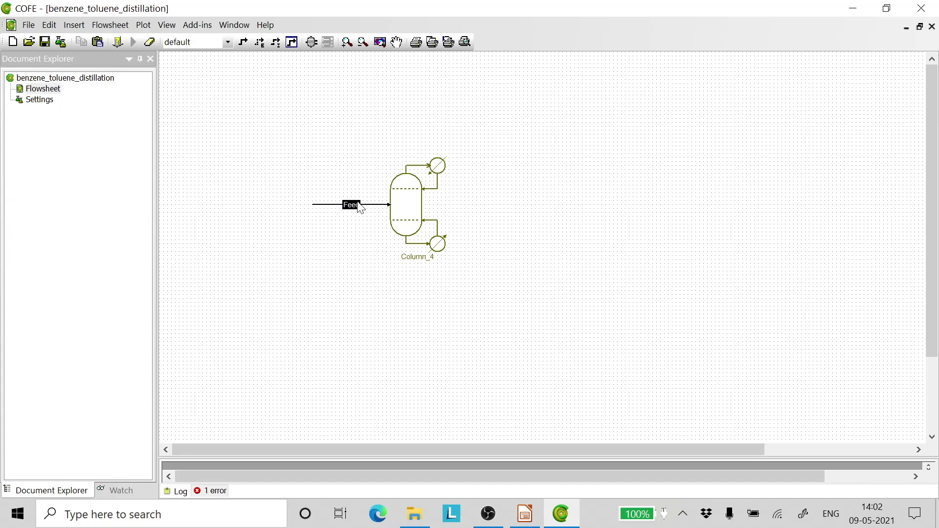
# - Rename the column unit from Column_4 to BenTol_dist
pyautogui.doubleClick(412, 204)
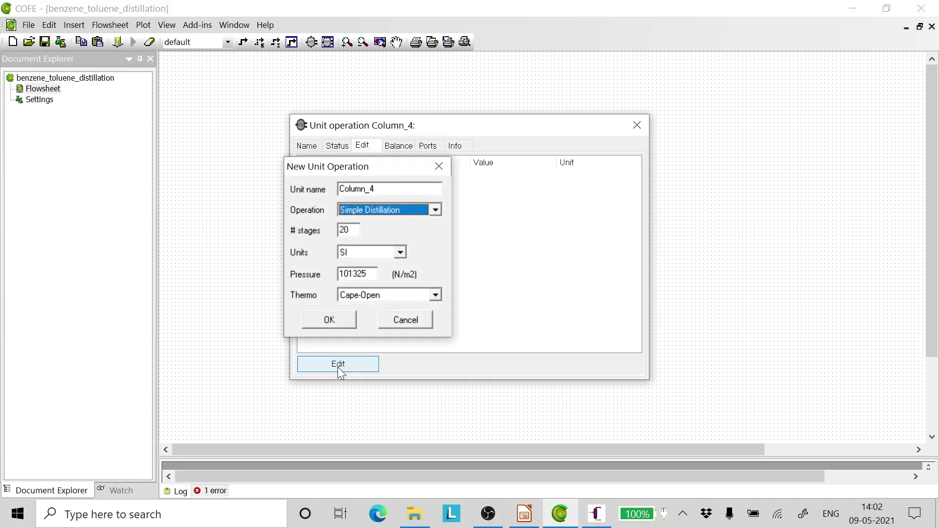
pyautogui.click(368, 189)
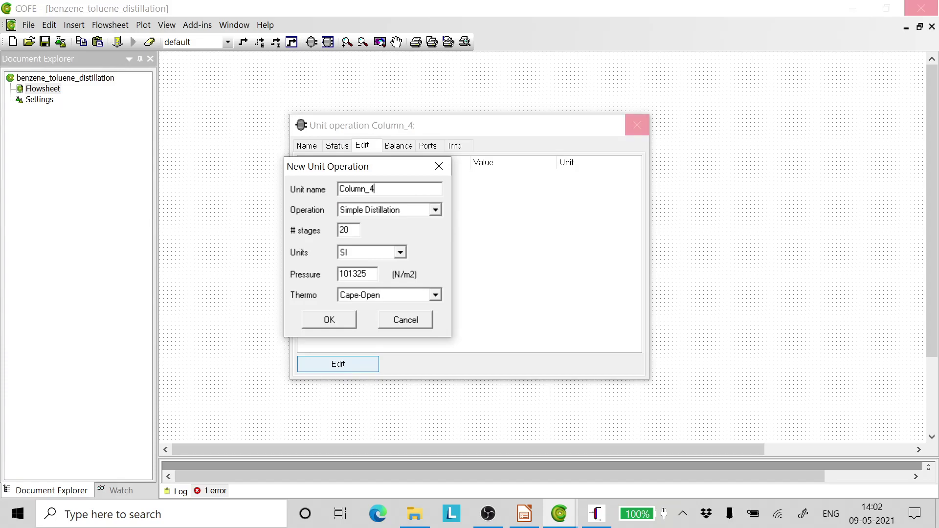
pyautogui.press('BackSpace')
pyautogui.press('BackSpace')
pyautogui.press('BackSpace')
pyautogui.press('BackSpace')
pyautogui.press('BackSpace')
pyautogui.press('BackSpace')
pyautogui.press('BackSpace')
pyautogui.press('BackSpace')
pyautogui.write('BenTo')
pyautogui.write('l')
pyautogui.write('_Co')
pyautogui.press('BackSpace')
pyautogui.press('BackSpace')
pyautogui.press('BackSpace')
pyautogui.write('_dist')
# - Set 10 stages, 10100 N/m2 pressure and ChemSep thermodynamics, then confirm the column settings
pyautogui.click(348, 230)
pyautogui.press('BackSpace')
pyautogui.press('BackSpace')
pyautogui.write('10')
pyautogui.press('BackSpace')
pyautogui.press('BackSpace')
pyautogui.press('BackSpace')
pyautogui.write('1')
pyautogui.press('BackSpace')
pyautogui.write('00')
pyautogui.click(435, 295)
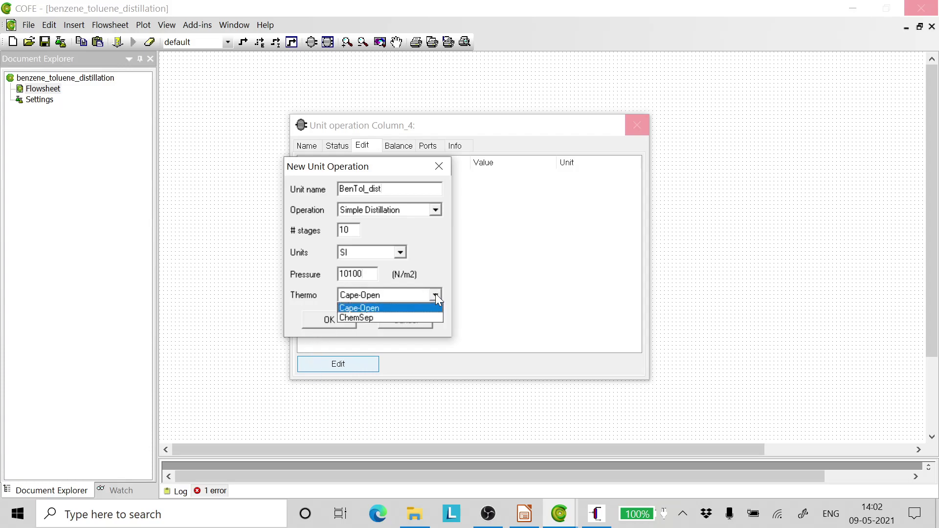
pyautogui.click(376, 319)
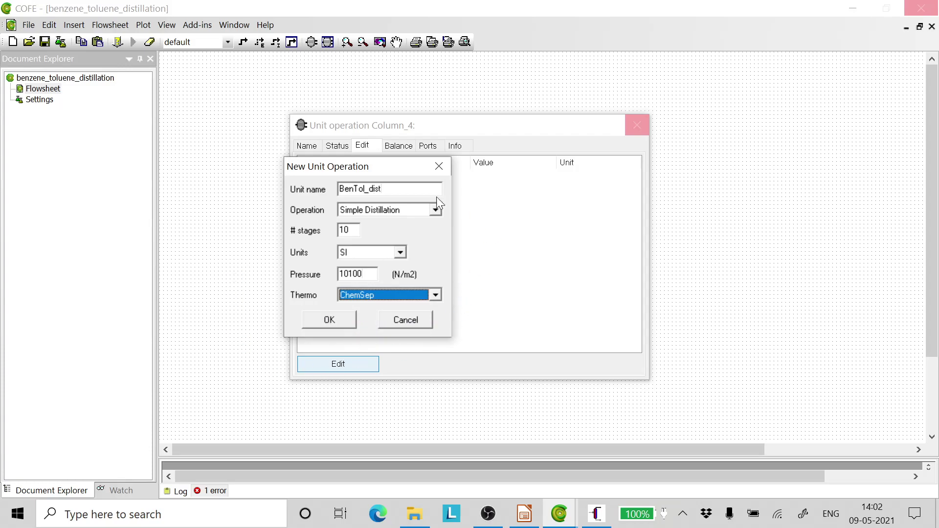
pyautogui.click(329, 319)
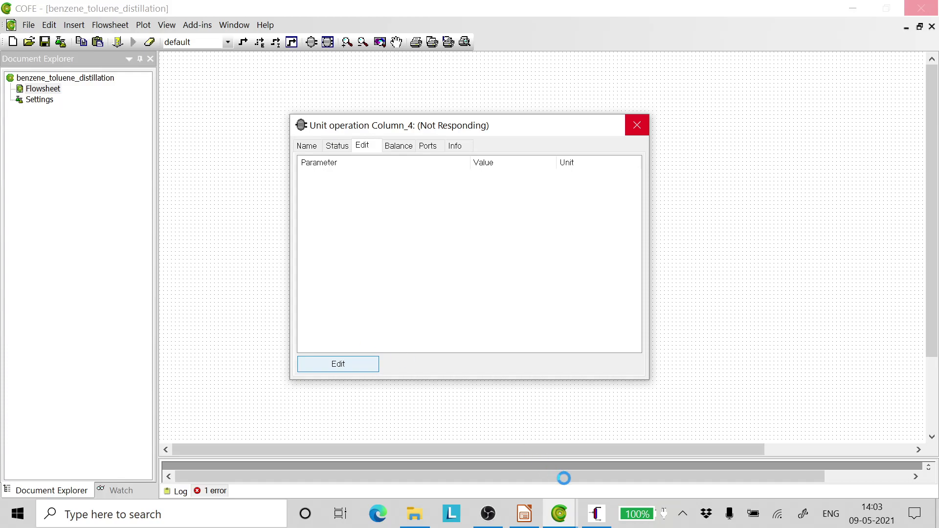
# - Set the column thermodynamics to Raoult's law K-values, Antoine vapour pressure and Ideal enthalpy
pyautogui.click(604, 40)
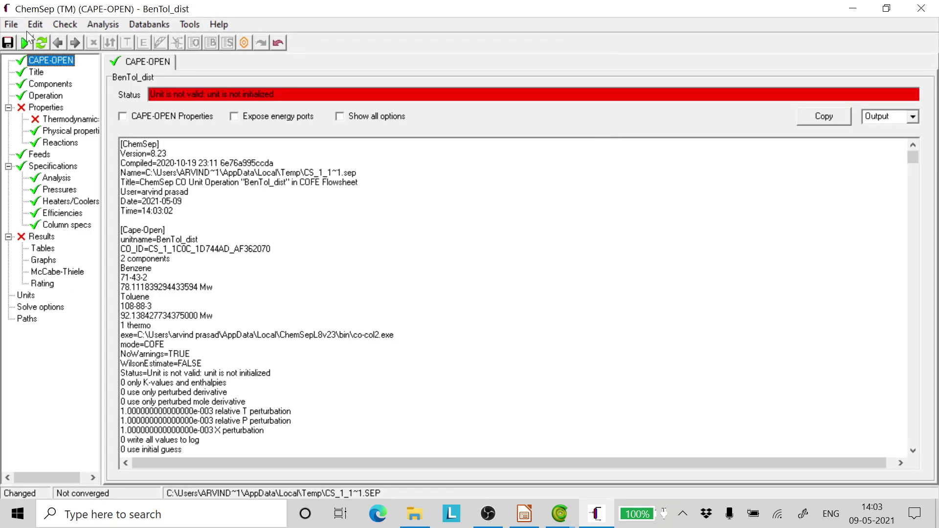
pyautogui.click(69, 120)
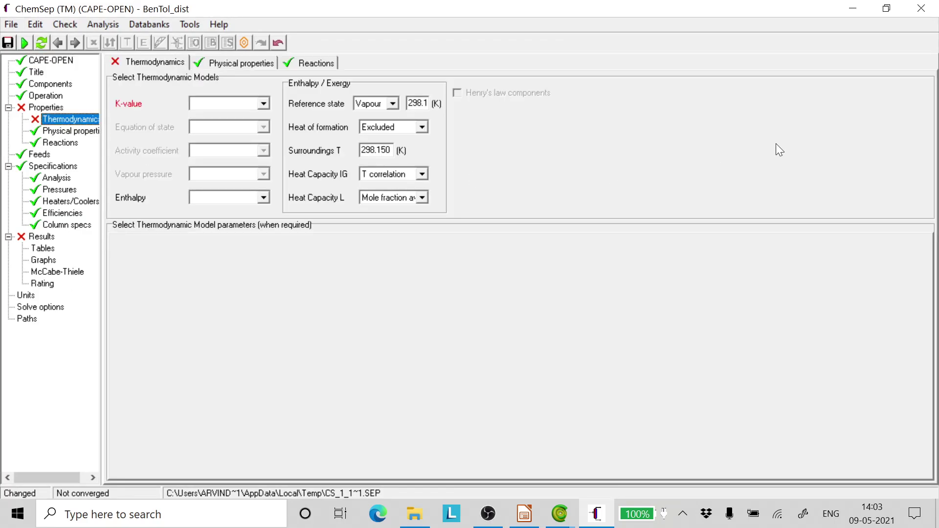
pyautogui.click(264, 105)
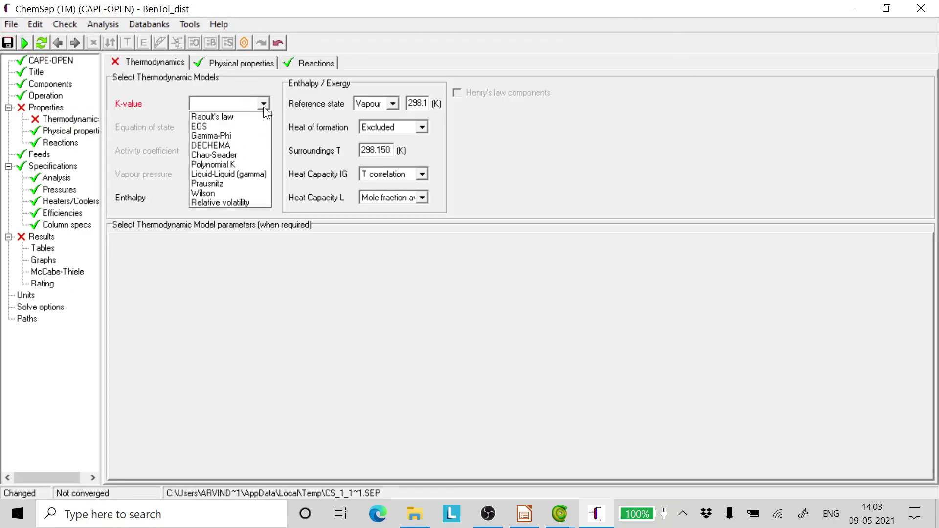
pyautogui.click(212, 117)
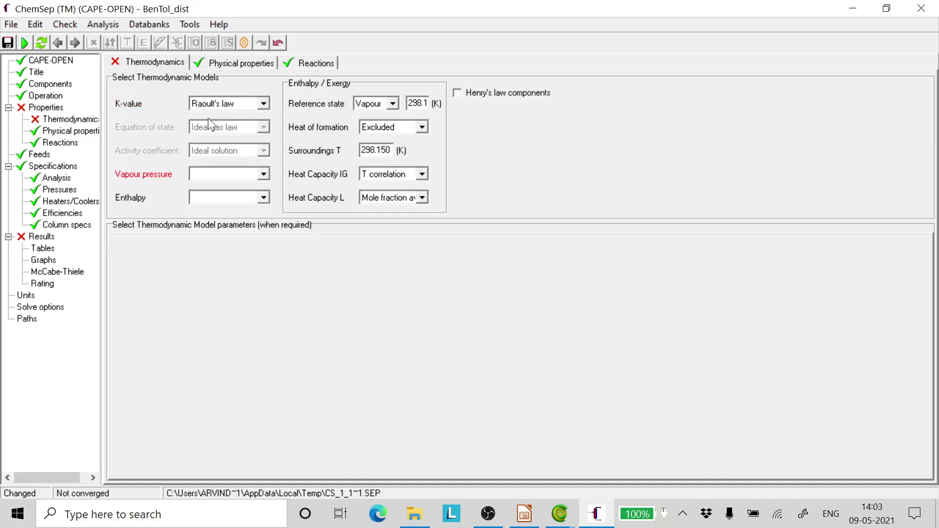
pyautogui.click(263, 174)
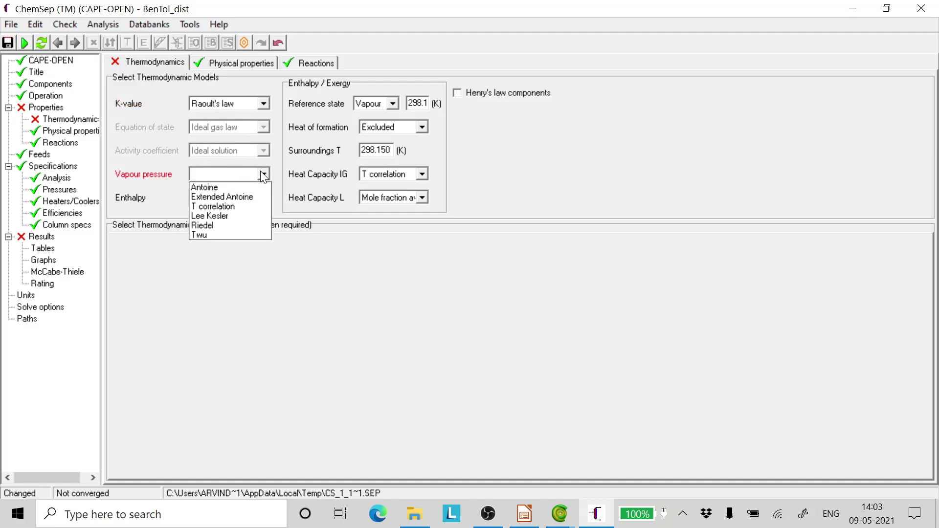
pyautogui.click(214, 188)
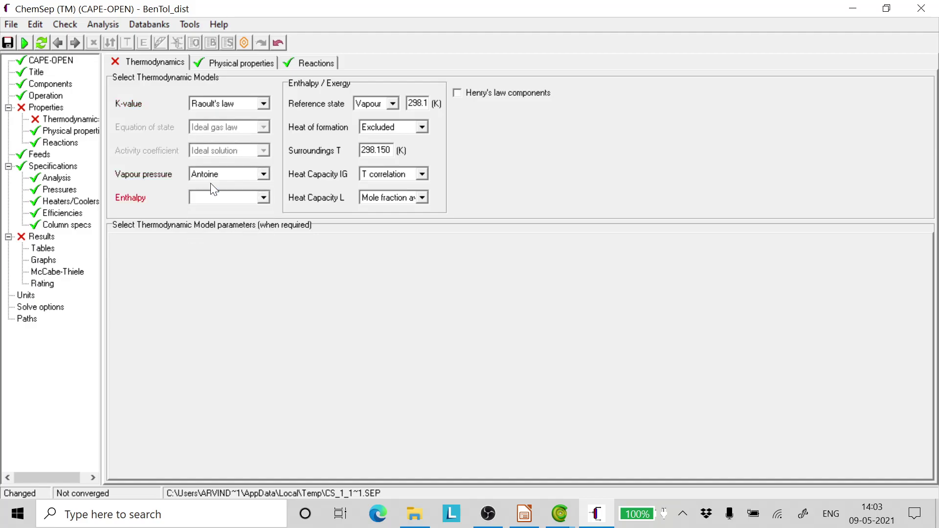
pyautogui.click(263, 197)
pyautogui.click(222, 221)
# - Switch physical properties to all default models and go to the Column specs page
pyautogui.click(225, 63)
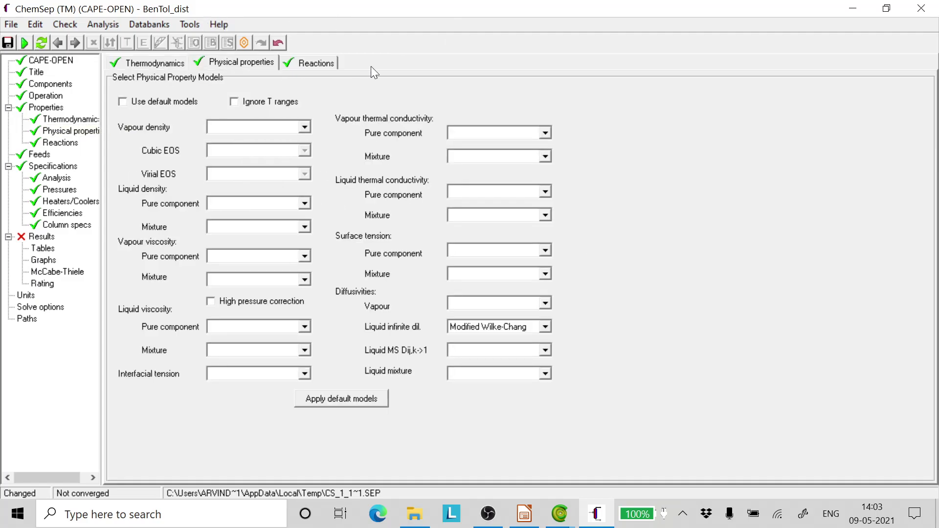
pyautogui.click(126, 101)
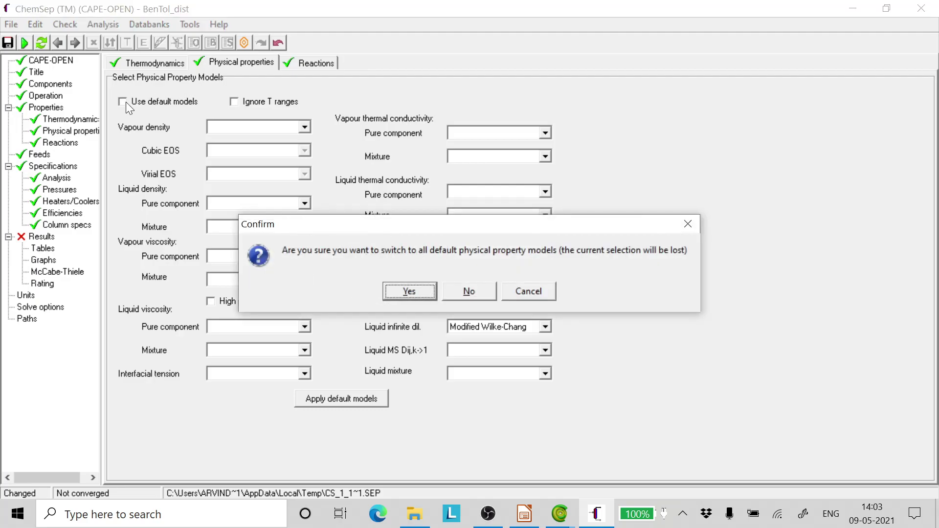
pyautogui.click(411, 293)
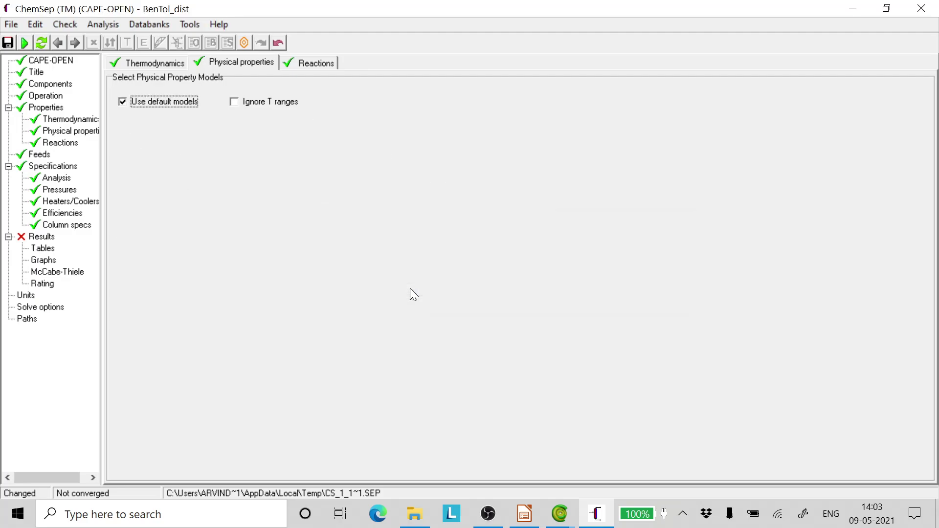
pyautogui.click(44, 96)
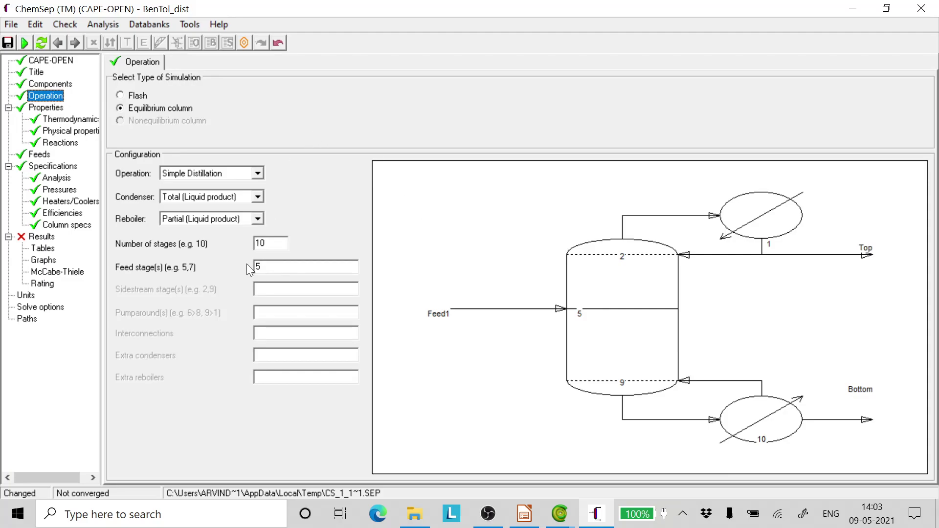
pyautogui.click(55, 227)
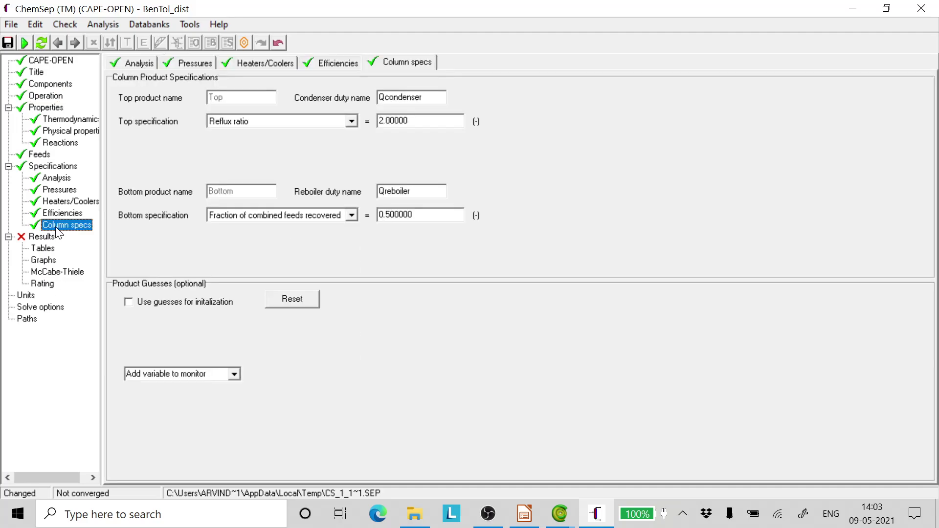
# - Change the reflux ratio from 2.0 to 3.5
pyautogui.doubleClick(396, 121)
pyautogui.write('2')
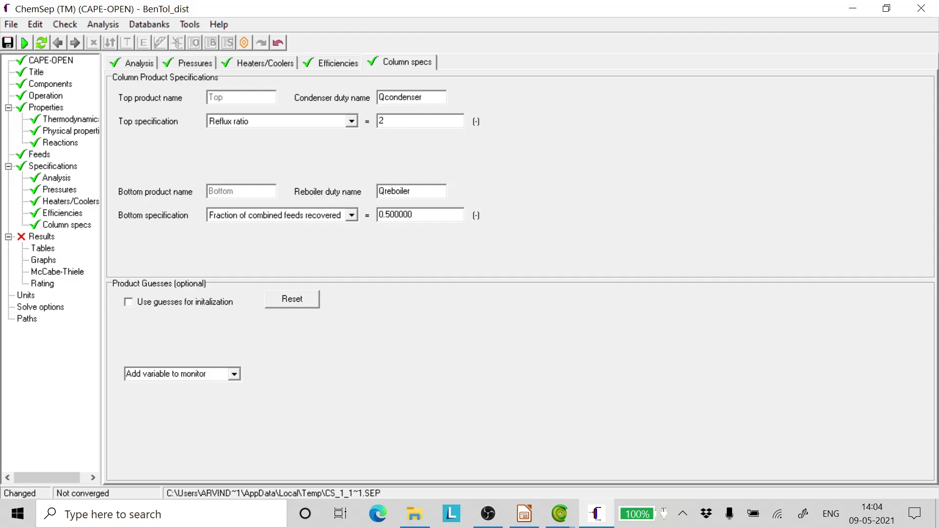
pyautogui.press('BackSpace')
pyautogui.write('3.5')
pyautogui.press('Return')
# - Specify the bottoms as a Toluene mole fraction of 0.98
pyautogui.click(351, 217)
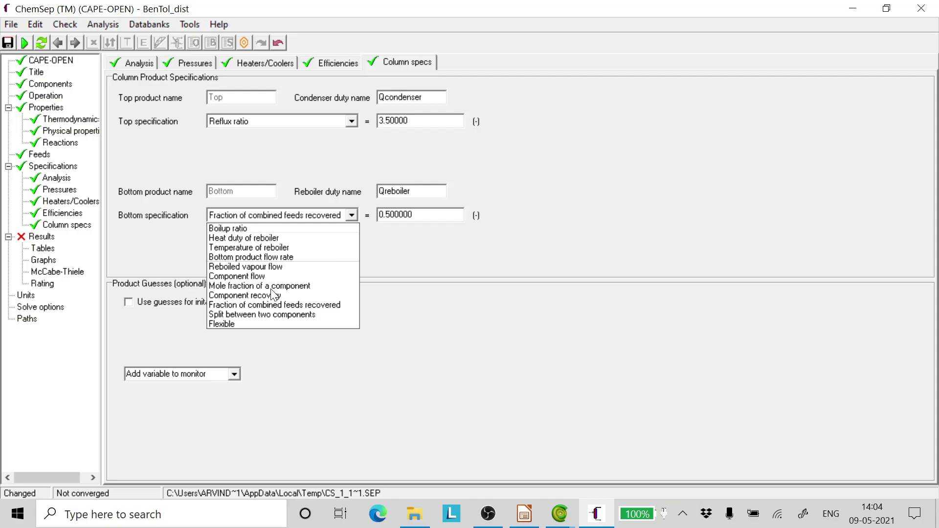
pyautogui.click(263, 286)
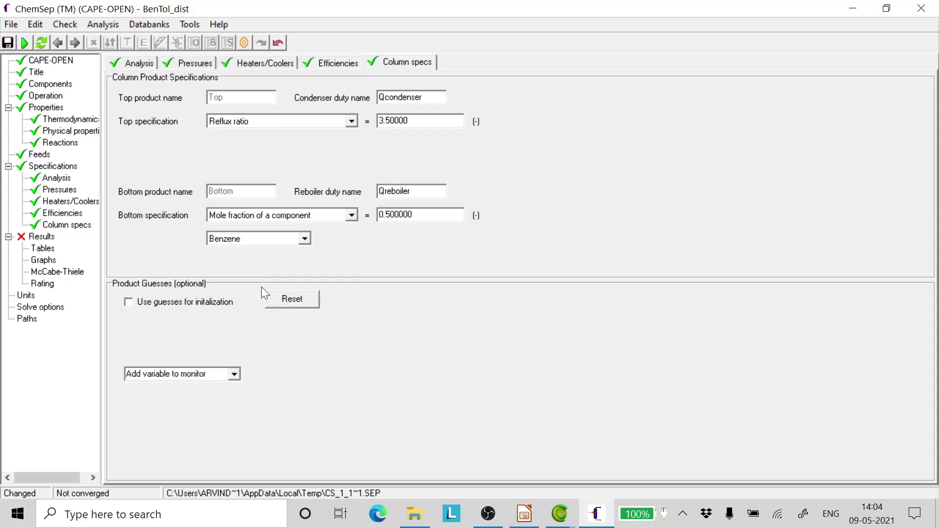
pyautogui.press('BackSpace')
pyautogui.press('BackSpace')
pyautogui.press('BackSpace')
pyautogui.press('BackSpace')
pyautogui.press('BackSpace')
pyautogui.press('BackSpace')
pyautogui.press('BackSpace')
pyautogui.press('BackSpace')
pyautogui.click(304, 239)
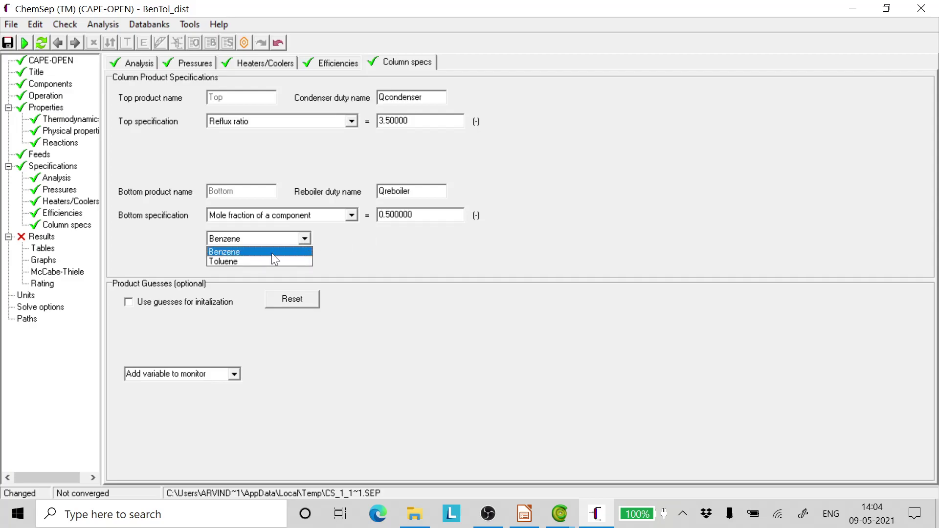
pyautogui.click(247, 263)
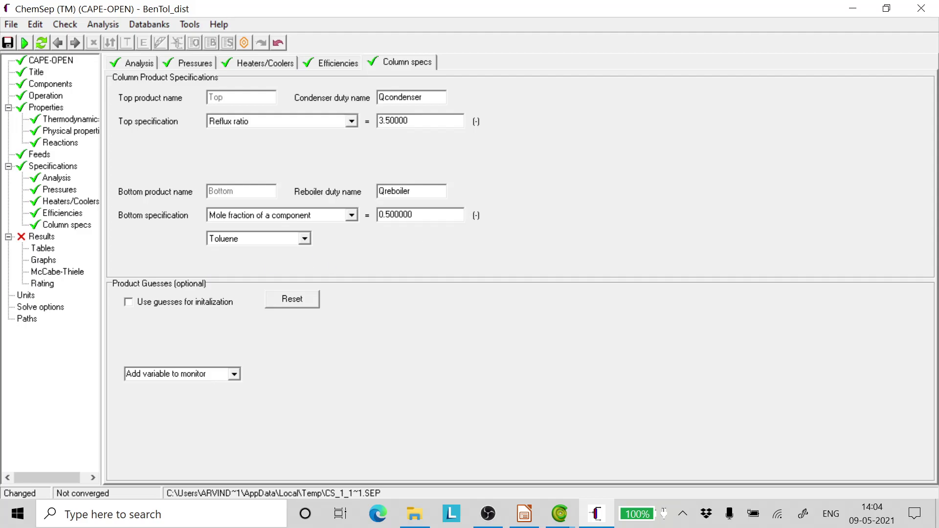
pyautogui.press('BackSpace')
pyautogui.press('BackSpace')
pyautogui.press('BackSpace')
pyautogui.press('BackSpace')
pyautogui.press('BackSpace')
pyautogui.press('BackSpace')
pyautogui.press('BackSpace')
pyautogui.press('BackSpace')
pyautogui.write('0.98')
pyautogui.press('Return')
# - Close ChemSep saving the input, update the column's flowsheet icon, and close the unit dialog
pyautogui.click(925, 8)
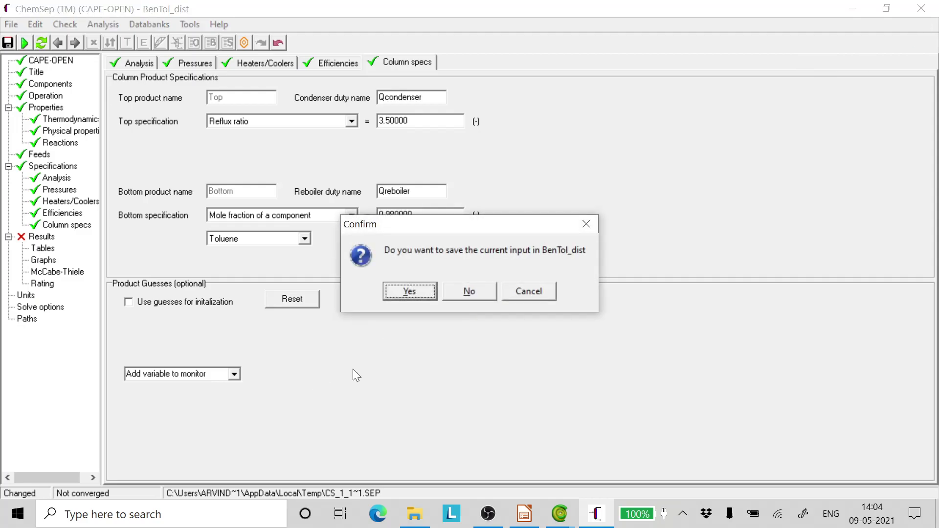
pyautogui.click(420, 290)
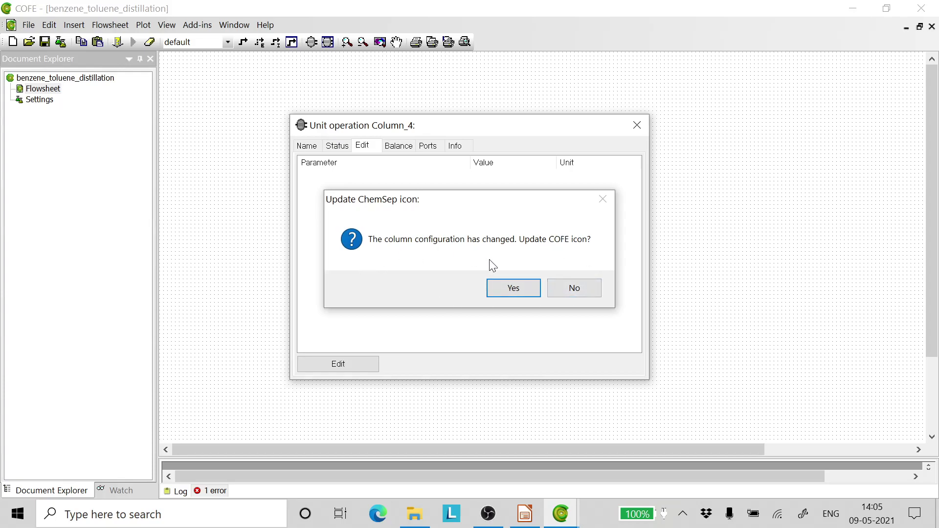
pyautogui.click(510, 288)
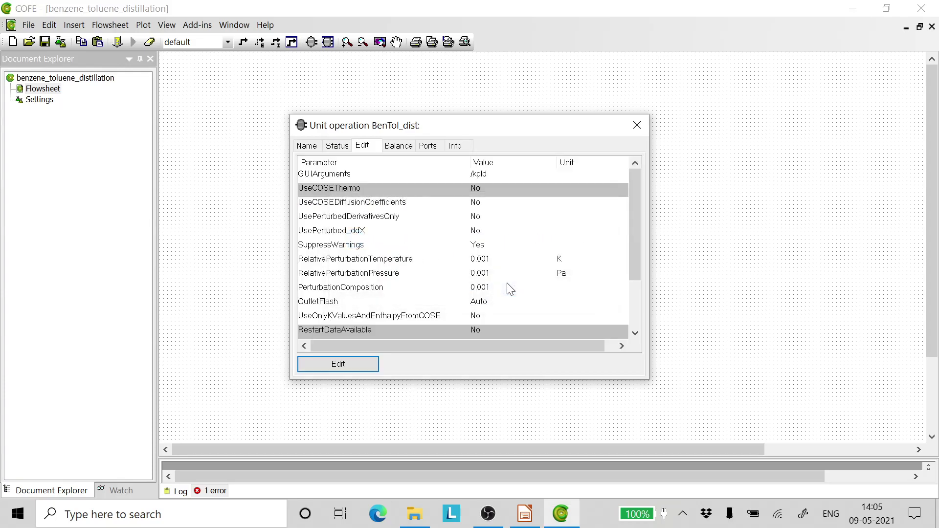
pyautogui.click(637, 125)
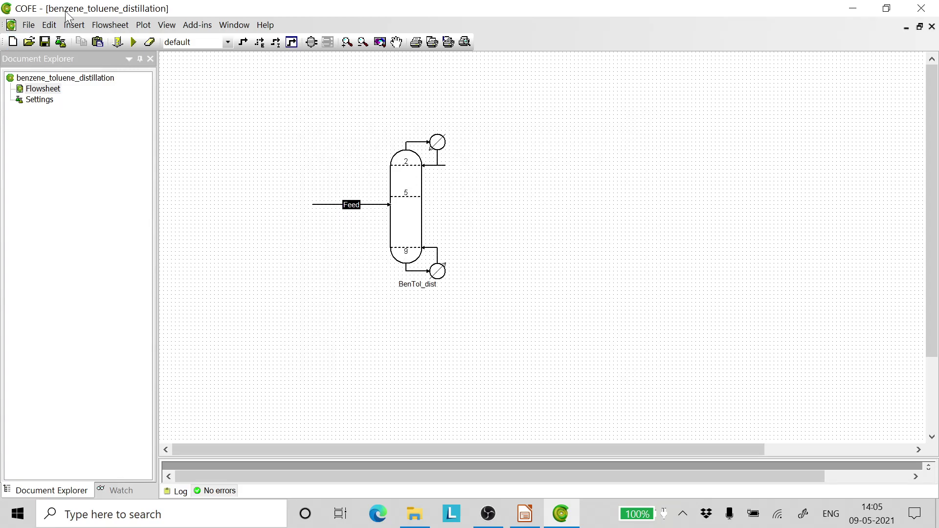
# - Attach a top product stream to the column and name it 'Distillat'
pyautogui.click(246, 45)
pyautogui.click(444, 165)
pyautogui.click(504, 165)
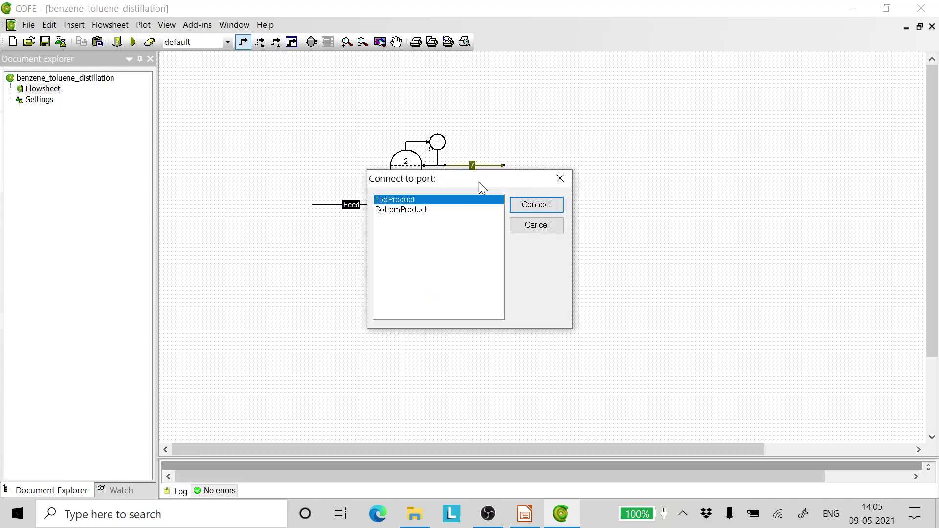
pyautogui.click(533, 196)
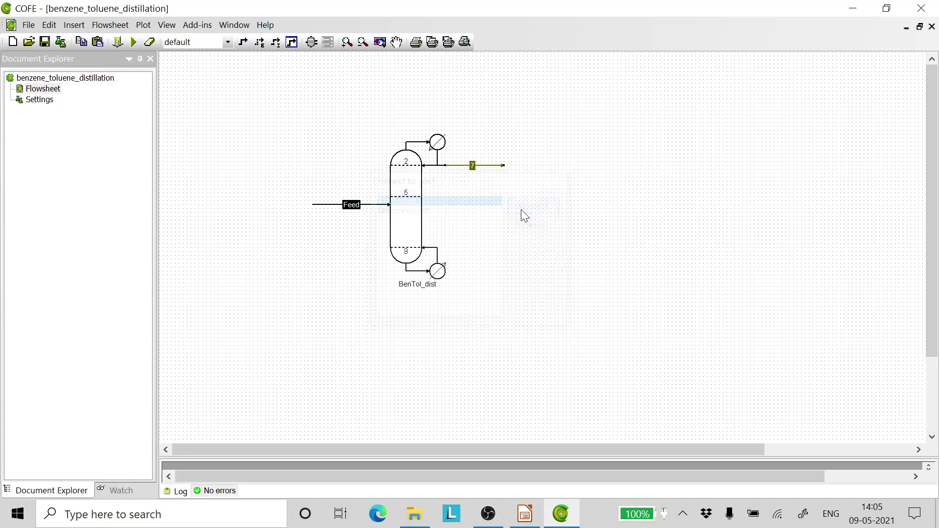
pyautogui.click(473, 167)
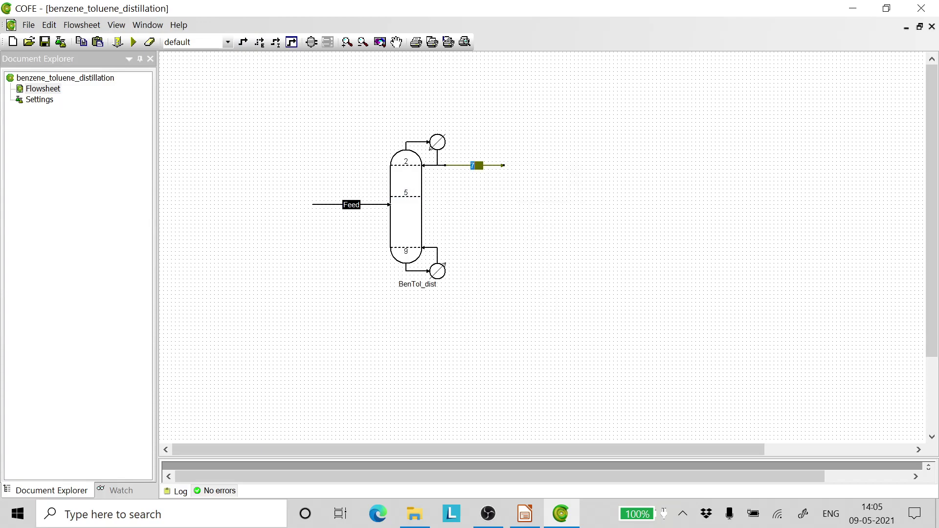
pyautogui.write('Distillat')
pyautogui.click(488, 245)
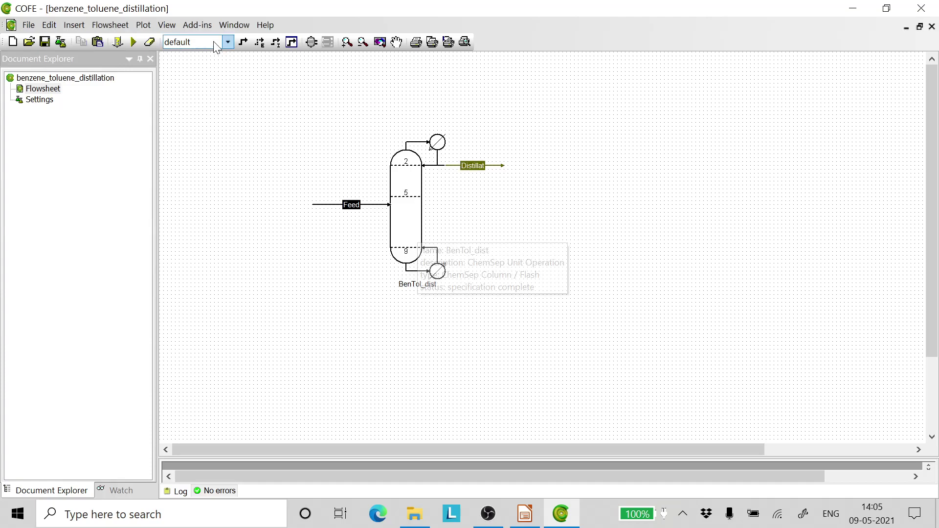
# - Draw a product stream from the reboiler and name it 'Bottoms'
pyautogui.click(243, 42)
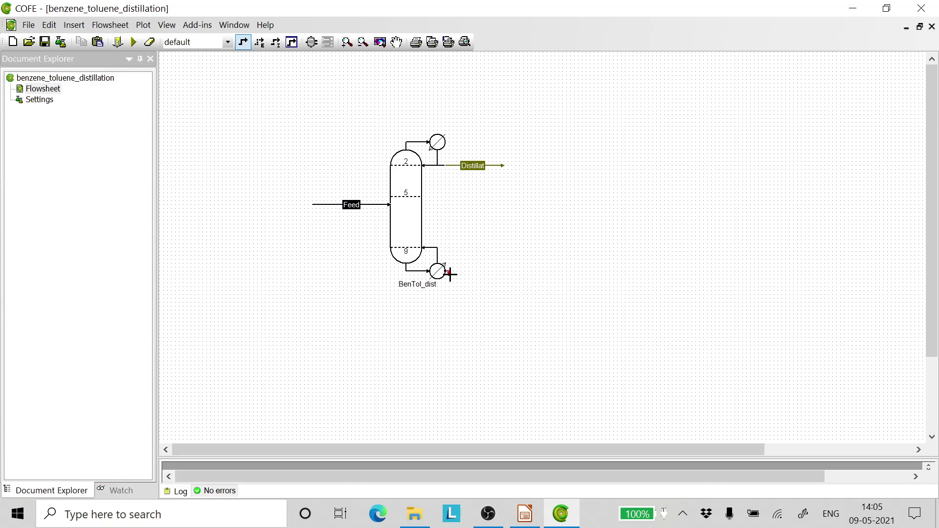
pyautogui.moveTo(450, 273); pyautogui.dragTo(516, 271)
pyautogui.doubleClick(481, 272)
pyautogui.press('BackSpace')
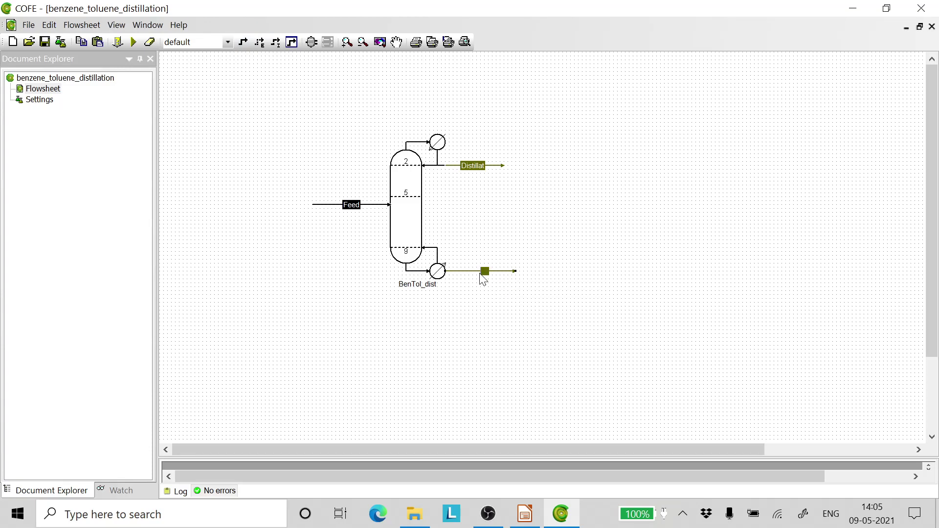
pyautogui.write('Bottoms')
pyautogui.click(494, 322)
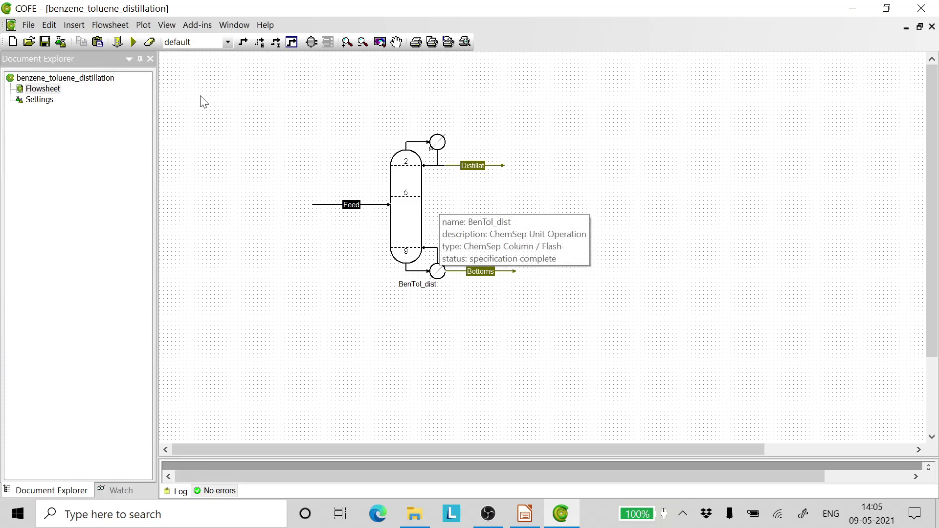
# - Solve the flowsheet and inspect the Bottoms and Distillat stream results
pyautogui.click(133, 42)
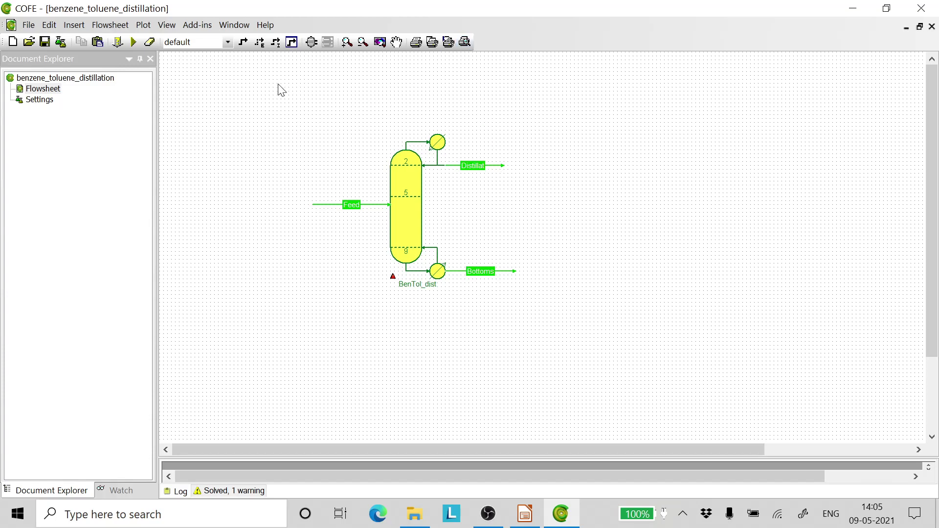
pyautogui.doubleClick(501, 274)
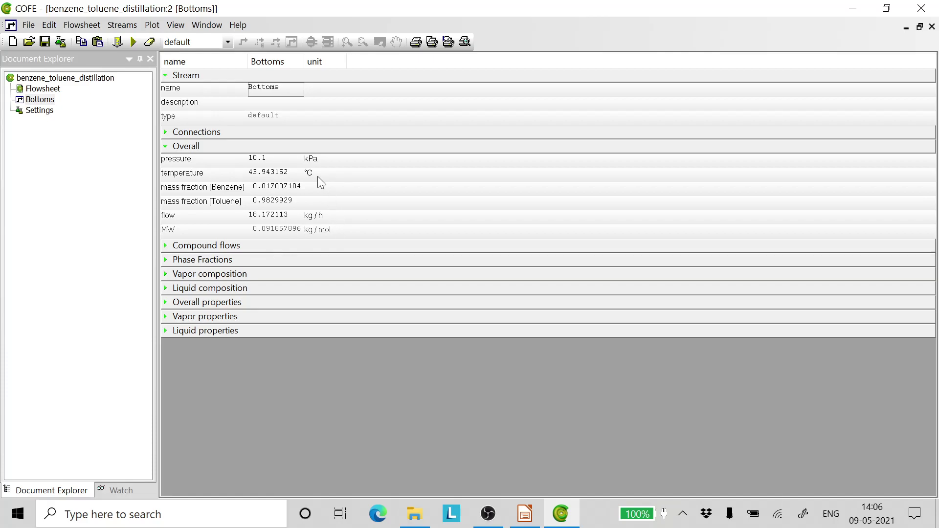
pyautogui.click(931, 26)
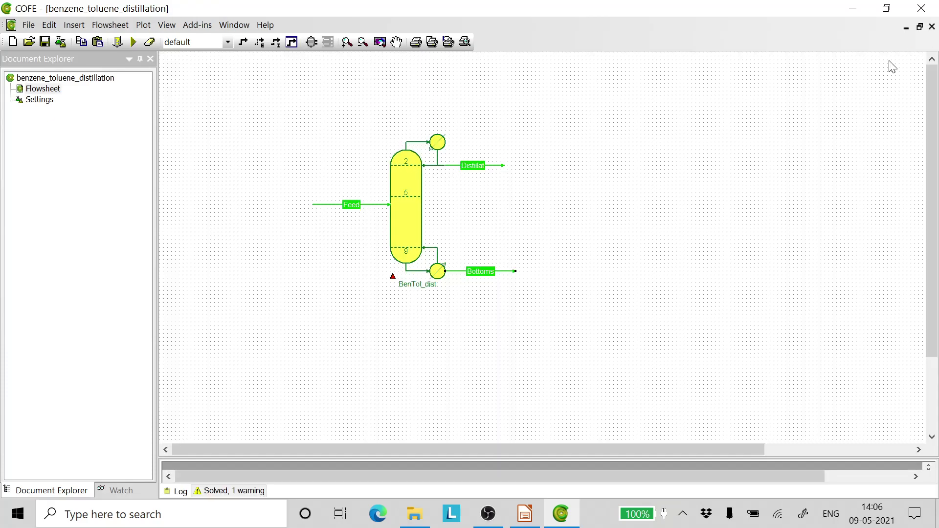
pyautogui.doubleClick(453, 169)
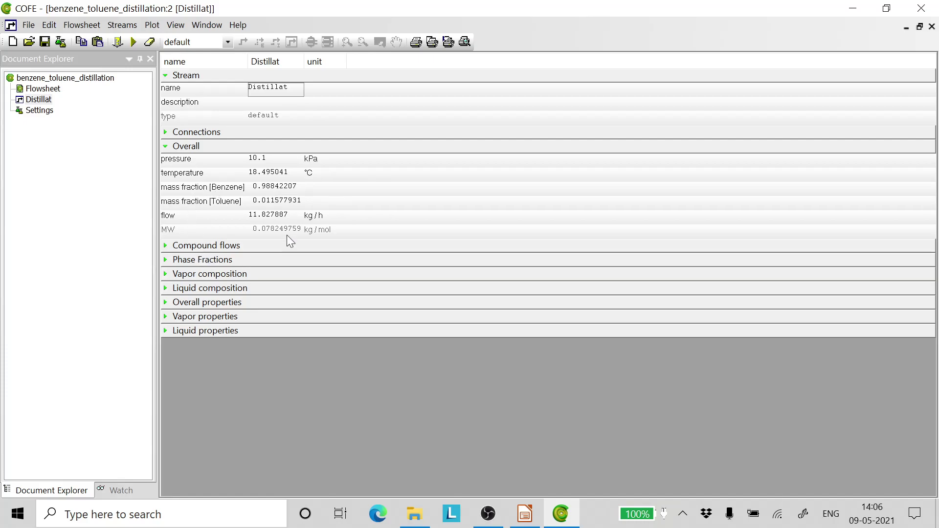
pyautogui.click(931, 26)
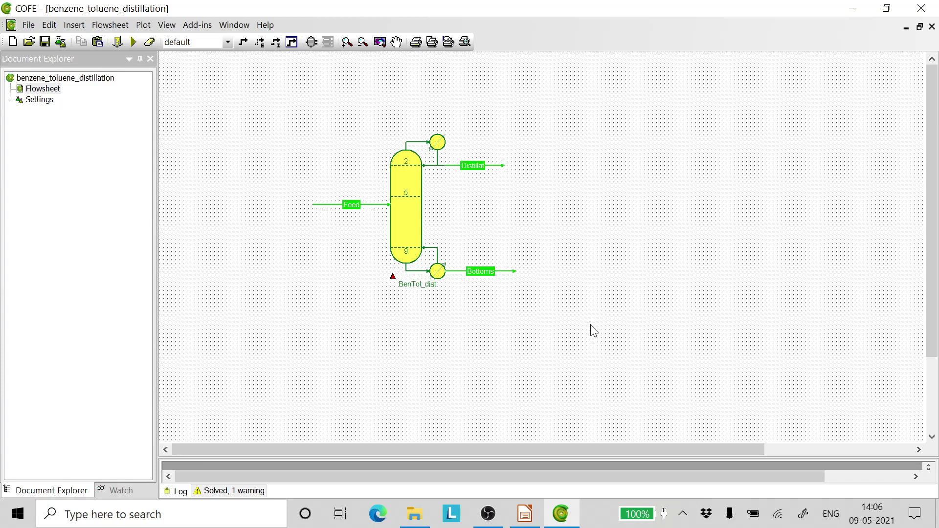
# - In ChemSep, reduce the BenTol_dist column to 8 stages and let the feed stage adapt
pyautogui.moveTo(406, 157)
pyautogui.doubleClick(407, 210)
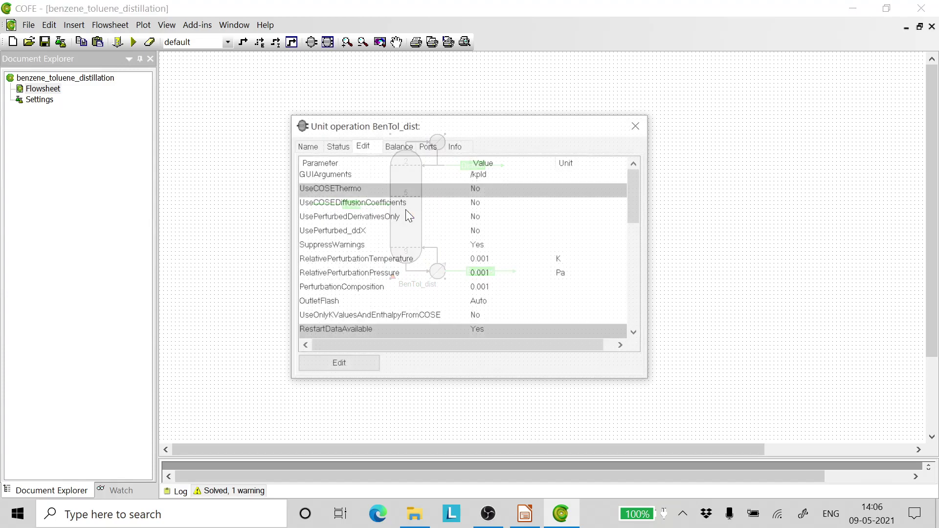
pyautogui.click(357, 366)
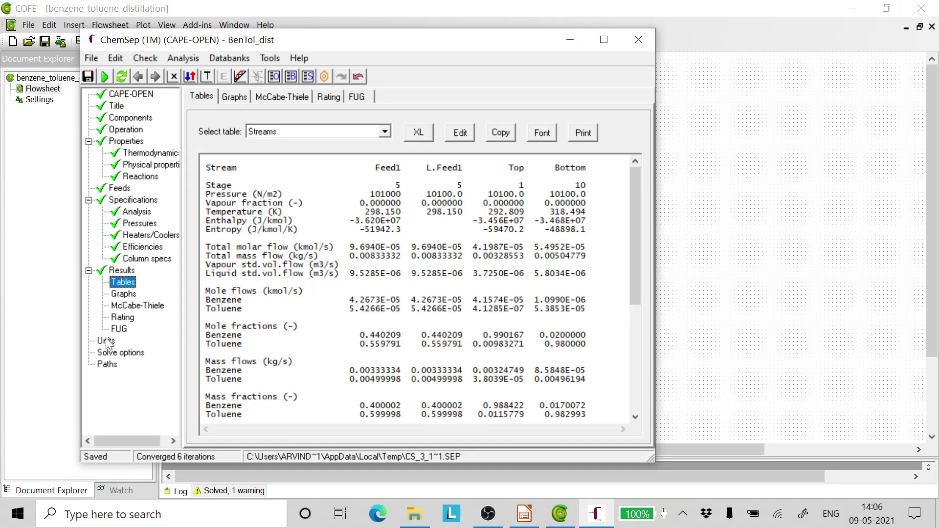
pyautogui.click(130, 259)
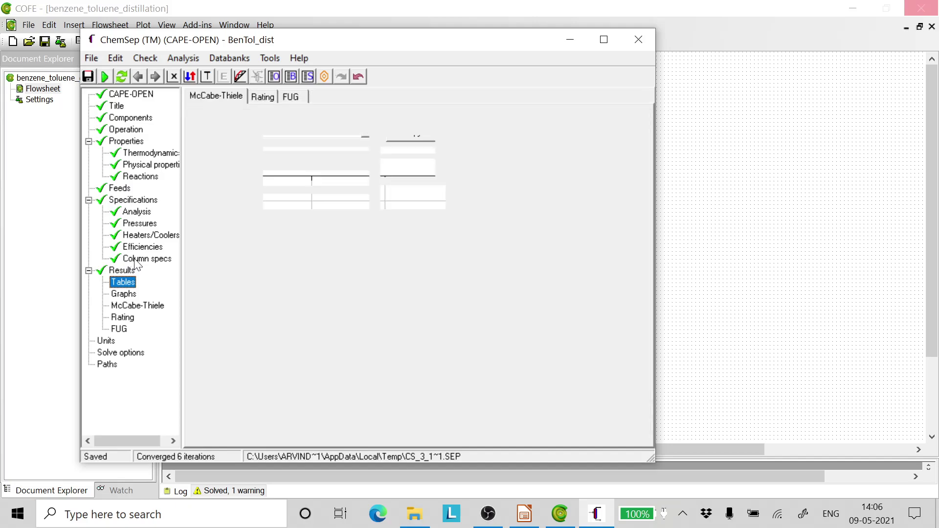
pyautogui.click(135, 130)
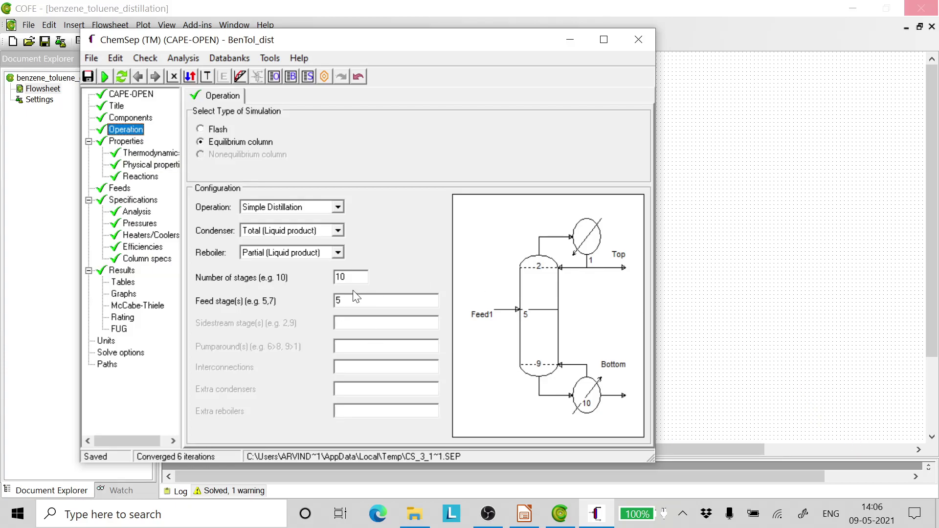
pyautogui.click(347, 277)
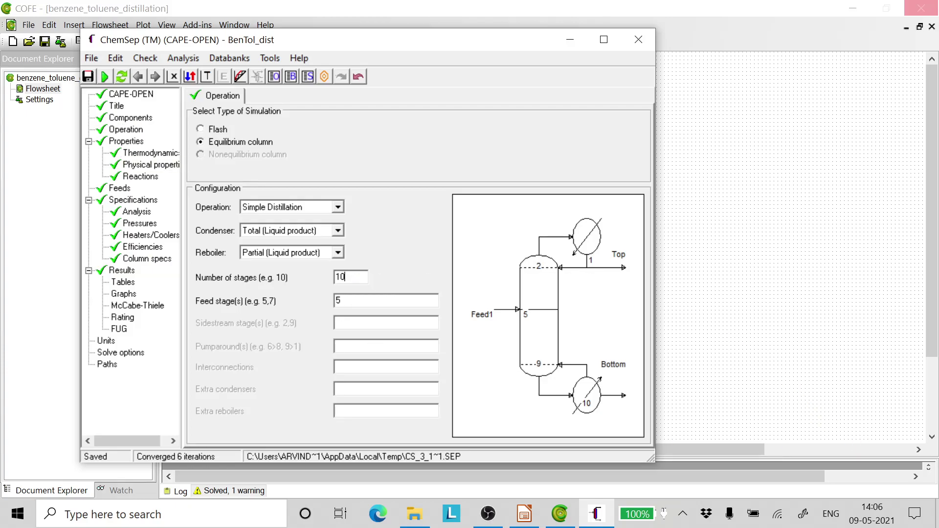
pyautogui.press('BackSpace')
pyautogui.click(346, 304)
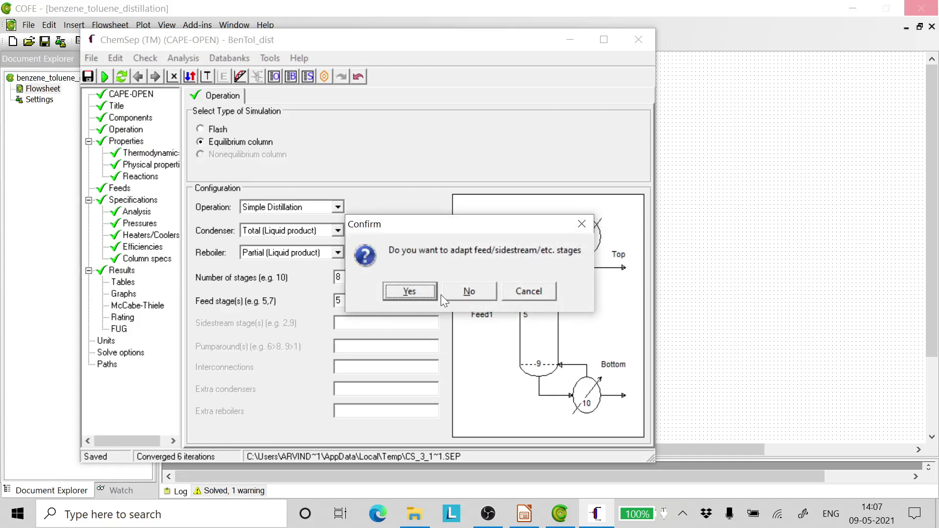
pyautogui.click(410, 291)
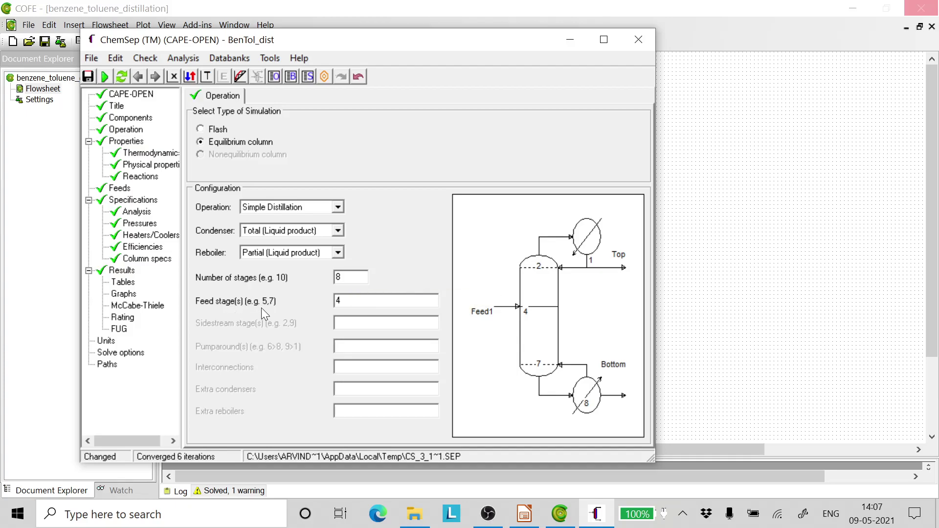
# - Close ChemSep, saving the column input and updating its flowsheet icon, and return to COFE
pyautogui.click(637, 38)
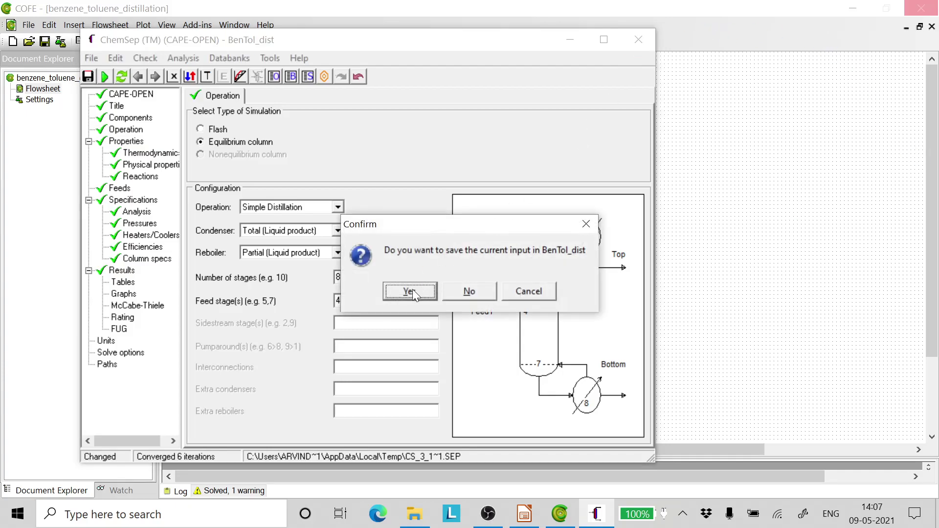
pyautogui.click(412, 289)
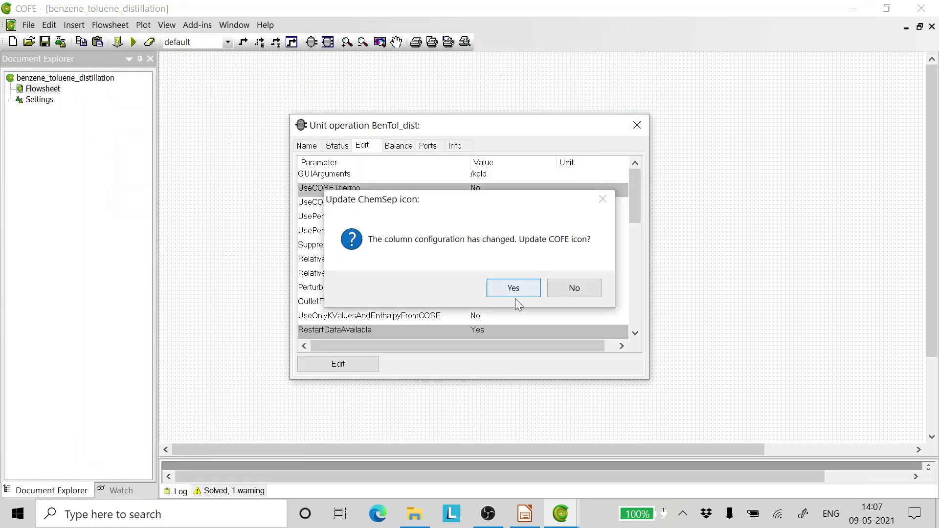
pyautogui.click(515, 297)
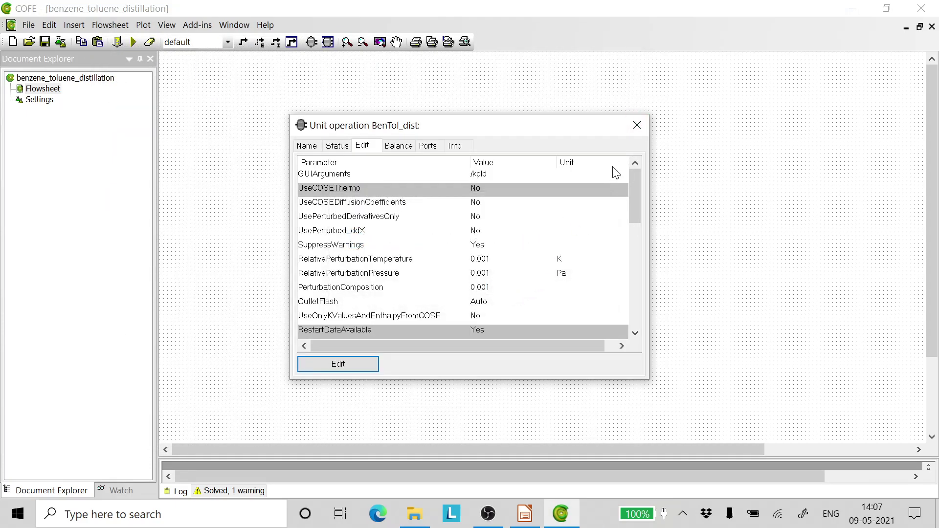
pyautogui.click(637, 126)
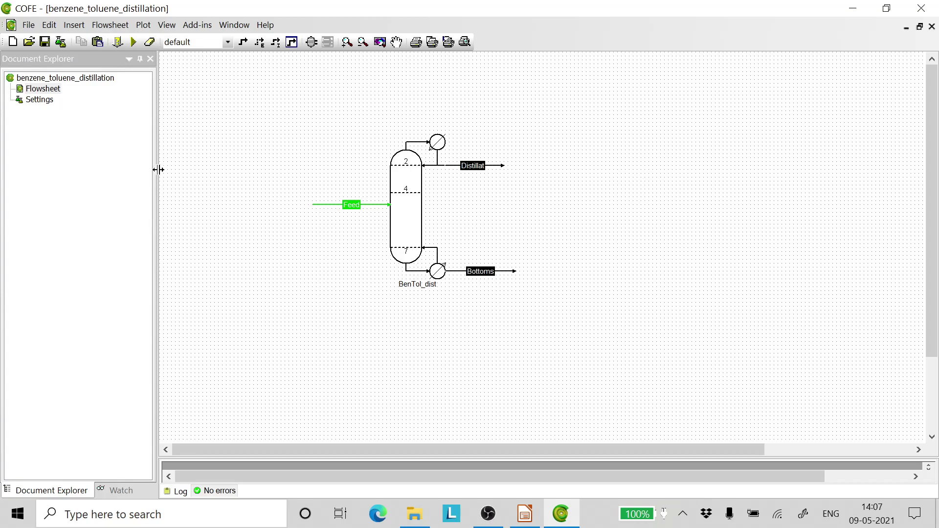
# - Run the flowsheet and place a stream report below the column listing Feed, Distillat and Bottoms
pyautogui.click(134, 42)
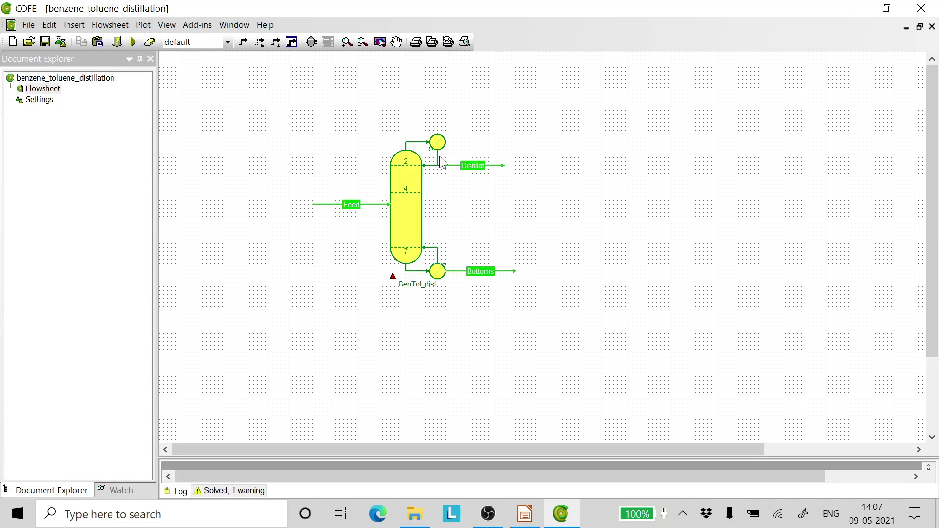
pyautogui.click(78, 26)
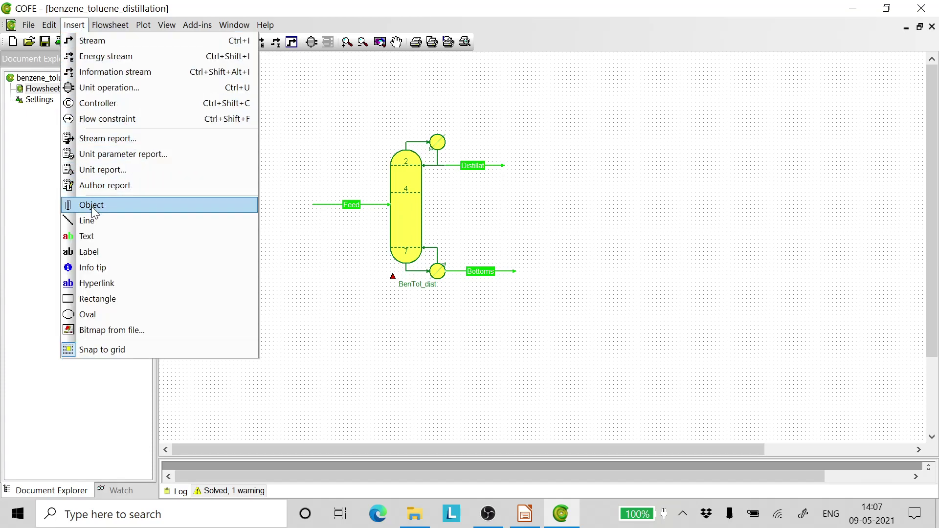
pyautogui.click(89, 141)
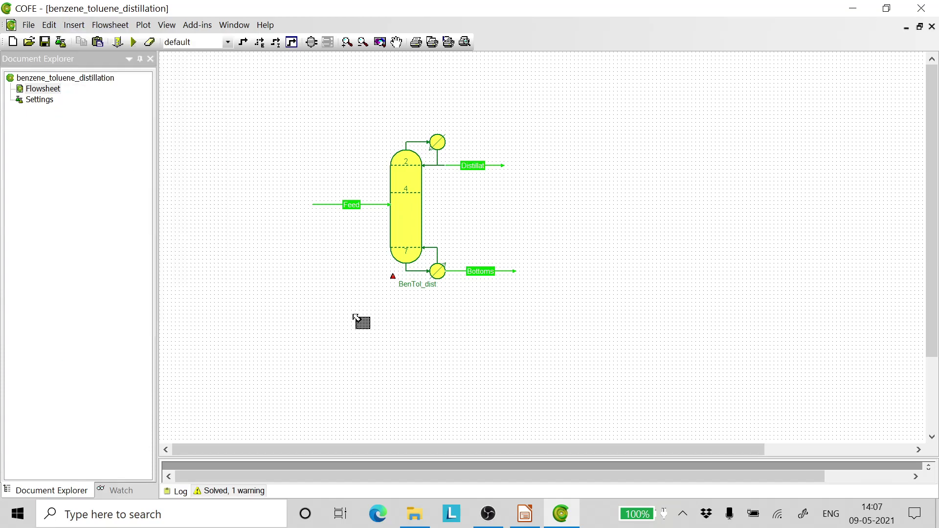
pyautogui.click(386, 324)
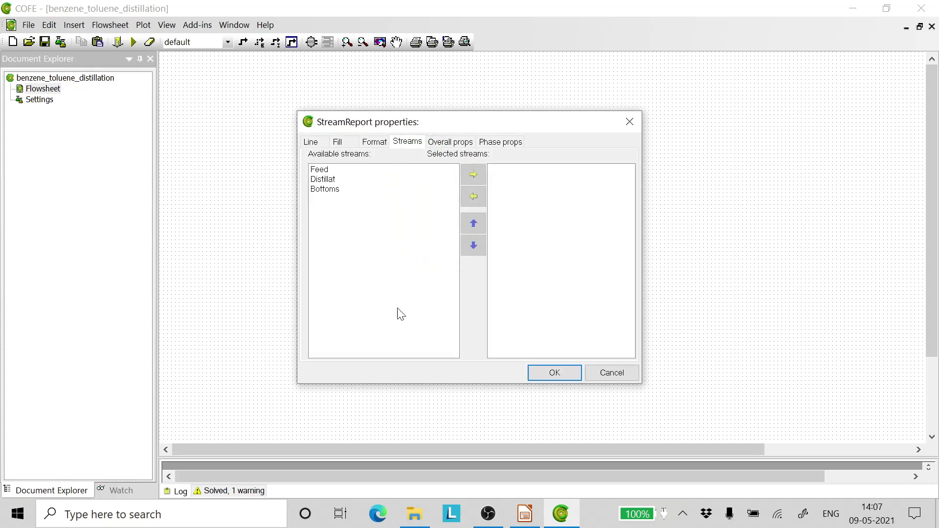
pyautogui.click(330, 172)
pyautogui.hotkey('shift', 'Down')
pyautogui.hotkey('shift', 'Down')
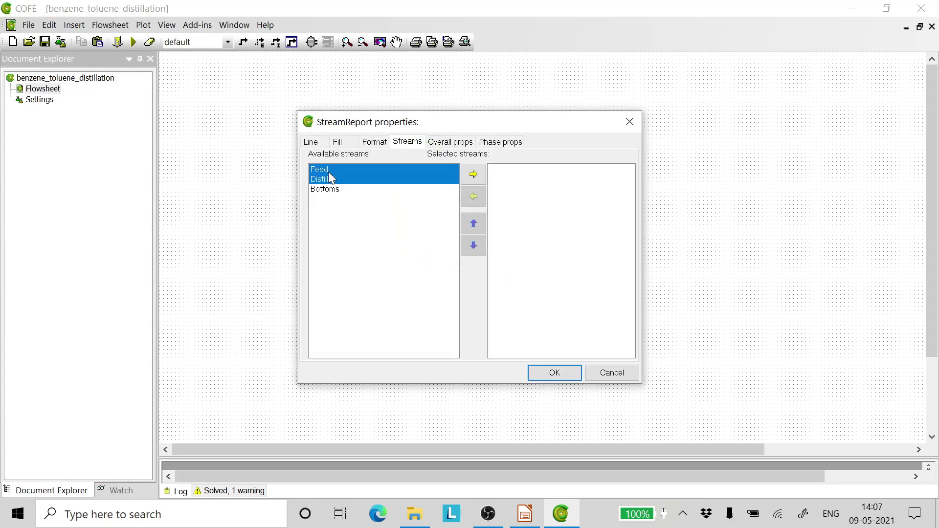
pyautogui.click(484, 177)
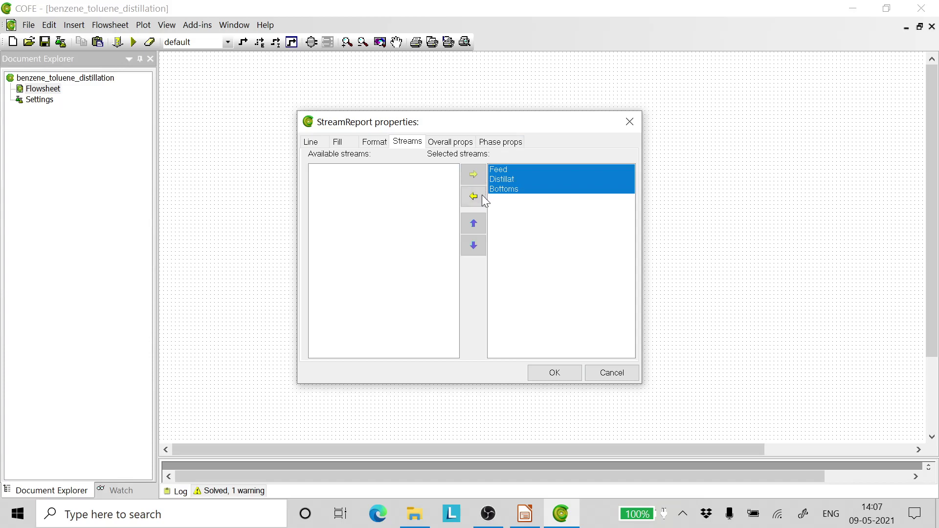
pyautogui.click(551, 376)
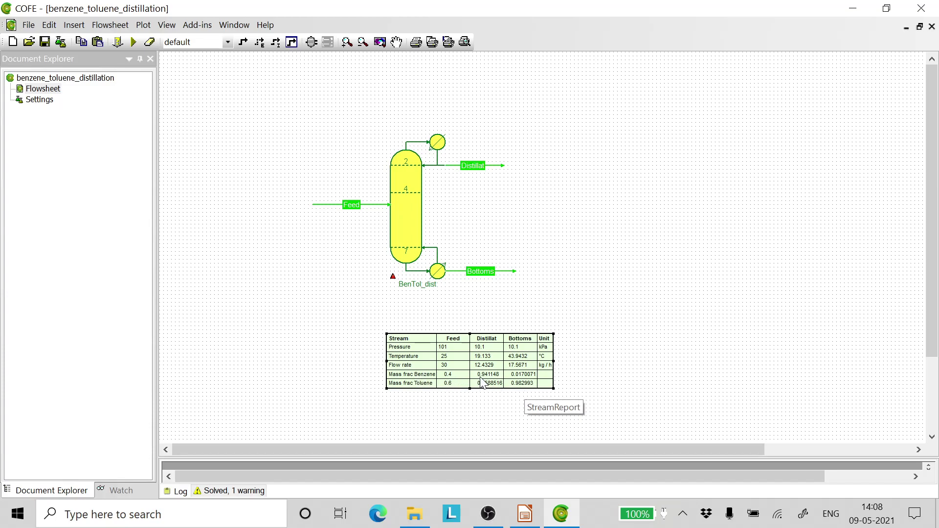
pyautogui.click(525, 514)
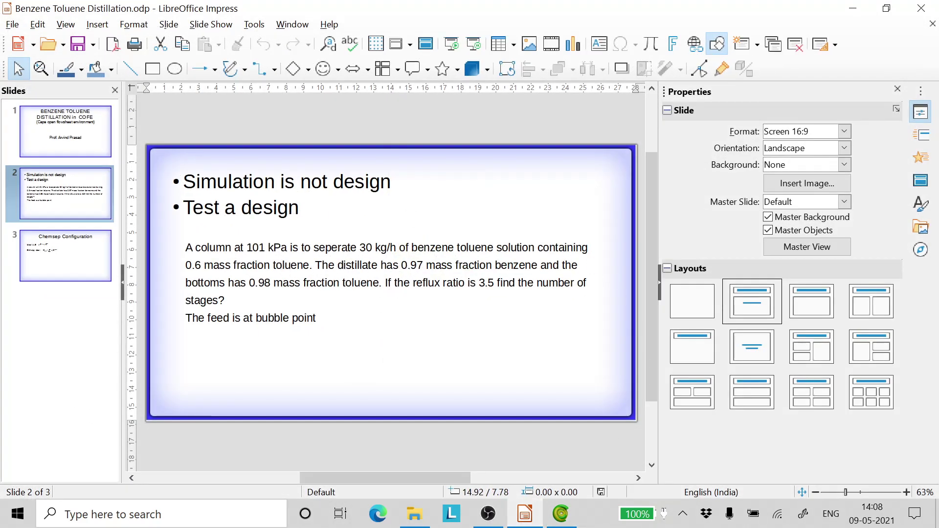
pyautogui.click(865, 10)
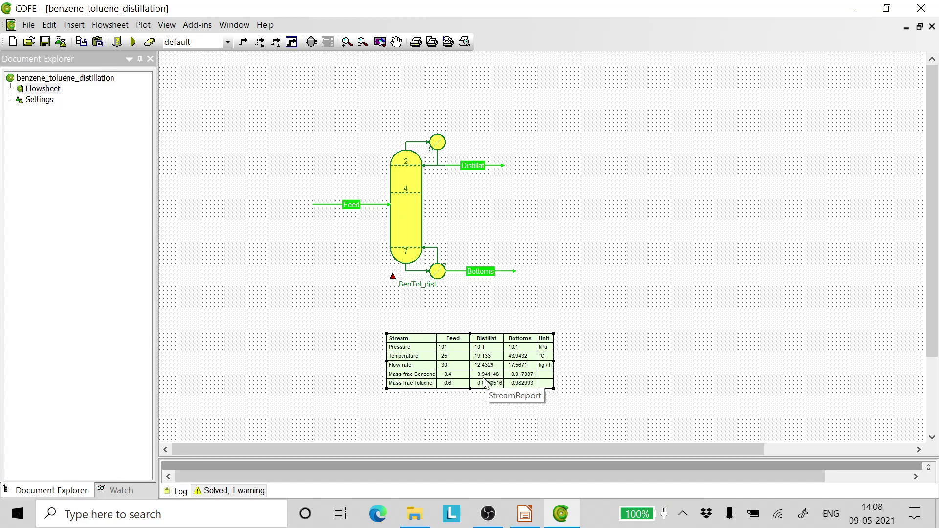
# - In ChemSep, set the BenTol_dist column to 9 stages with the feed on stage 5
pyautogui.moveTo(411, 208)
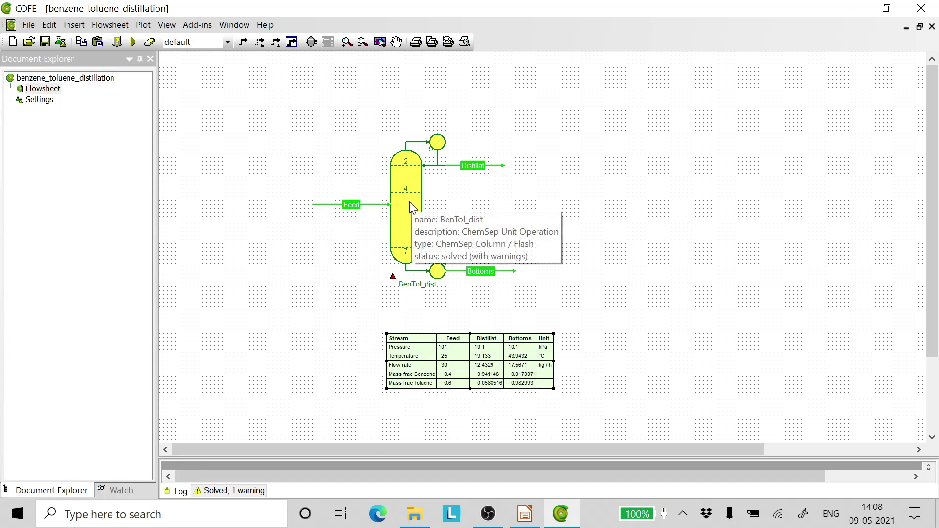
pyautogui.moveTo(410, 202); pyautogui.dragTo(412, 195)
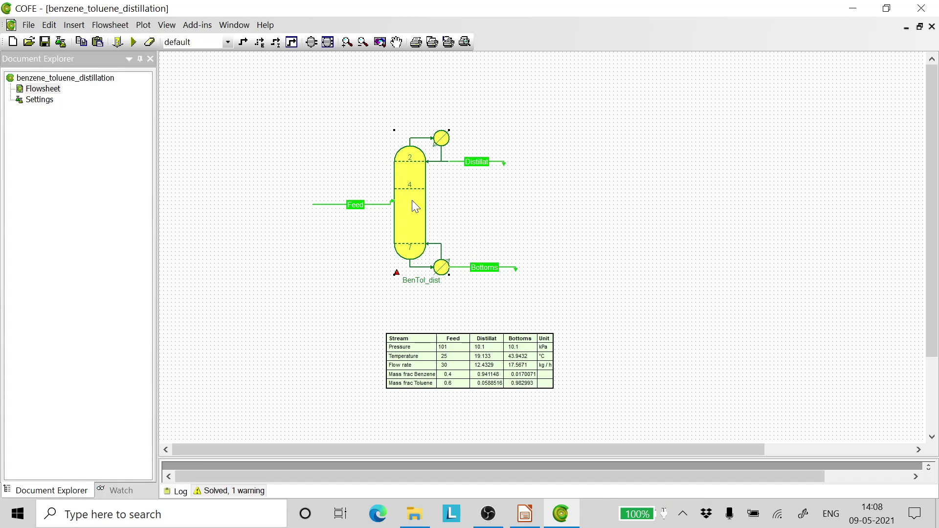
pyautogui.doubleClick(413, 201)
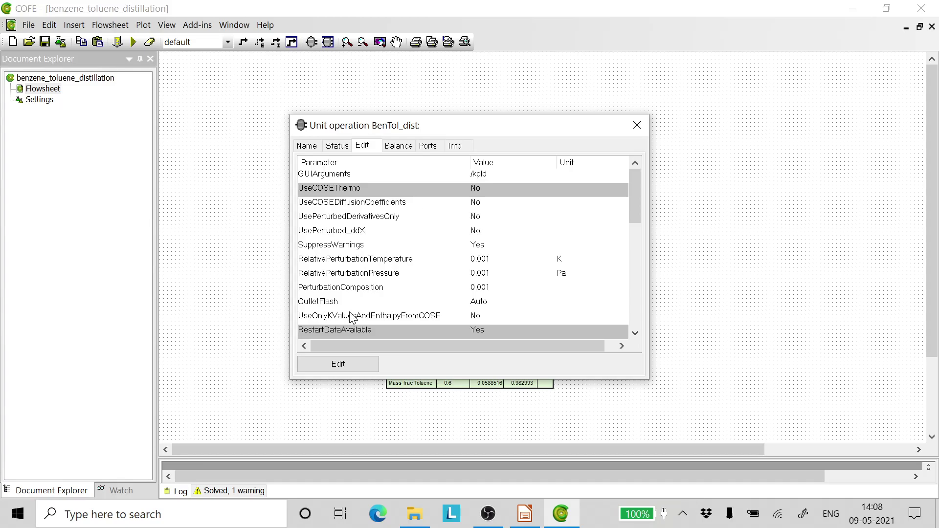
pyautogui.click(341, 362)
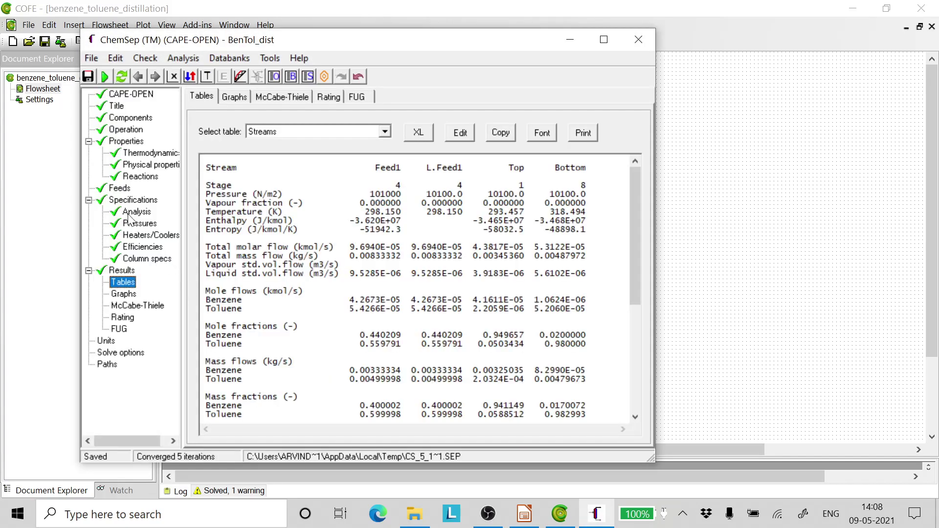
pyautogui.click(127, 130)
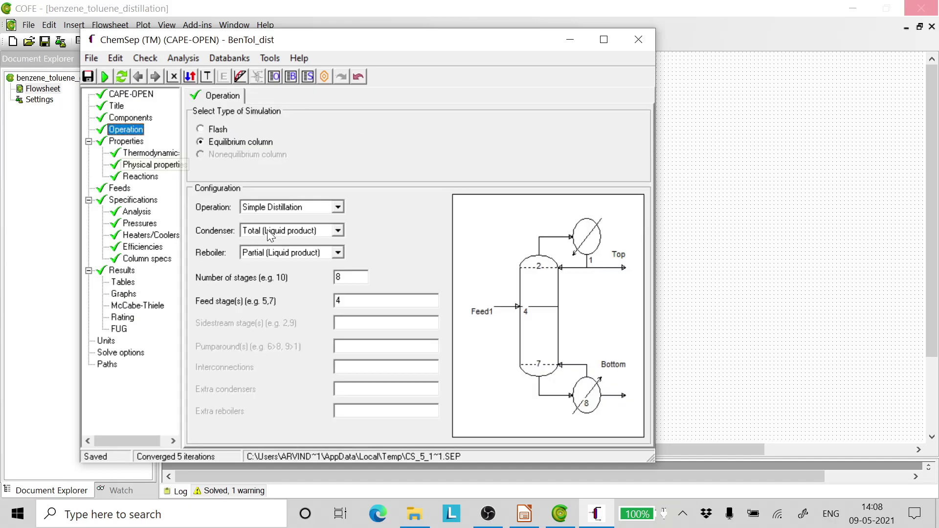
pyautogui.click(346, 277)
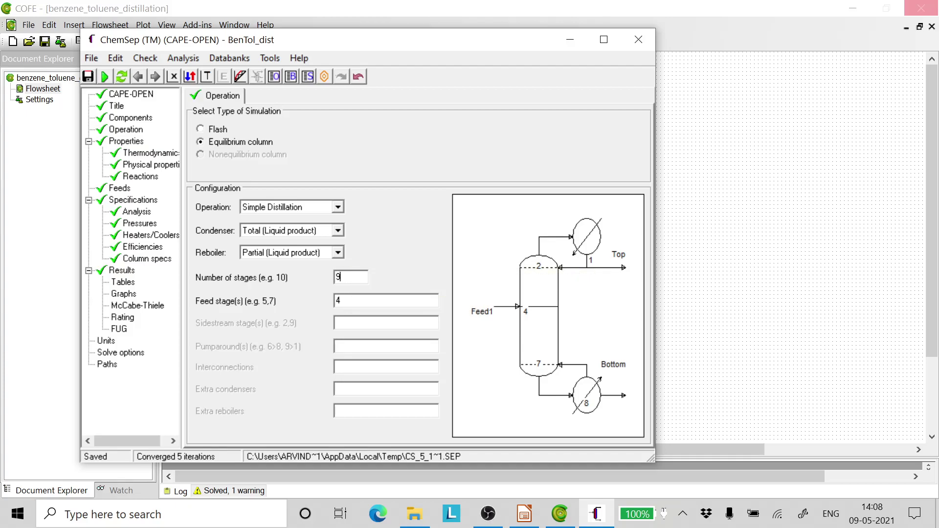
pyautogui.click(347, 304)
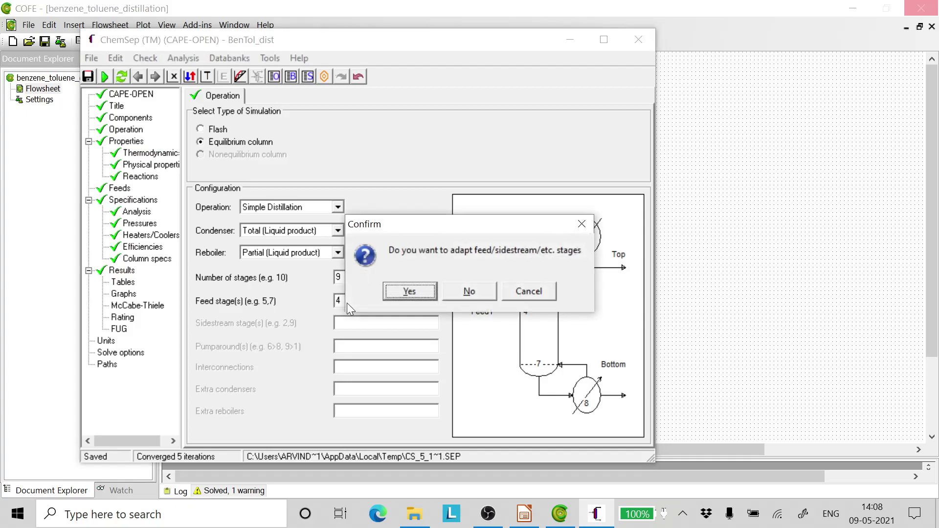
pyautogui.click(412, 292)
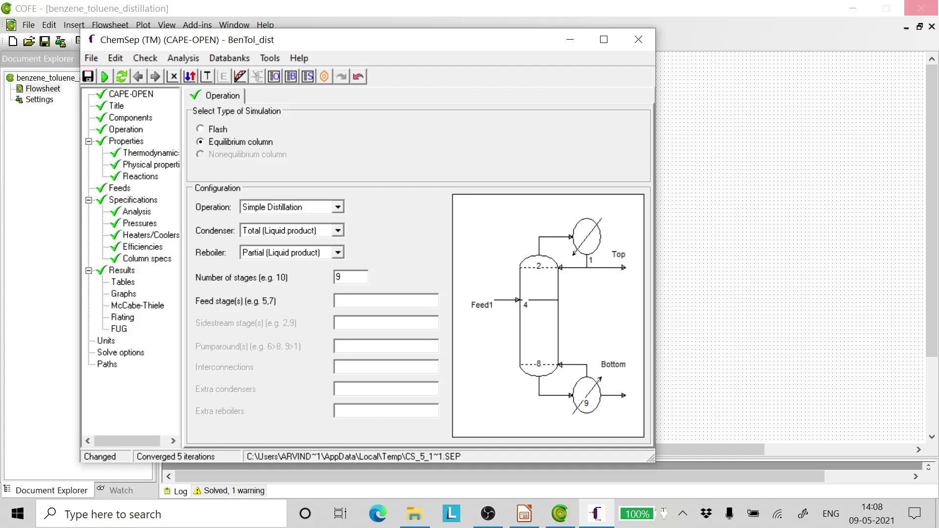
pyautogui.write('5')
# - Close ChemSep, saving the input and updating the column icon, and return to the flowsheet
pyautogui.click(639, 41)
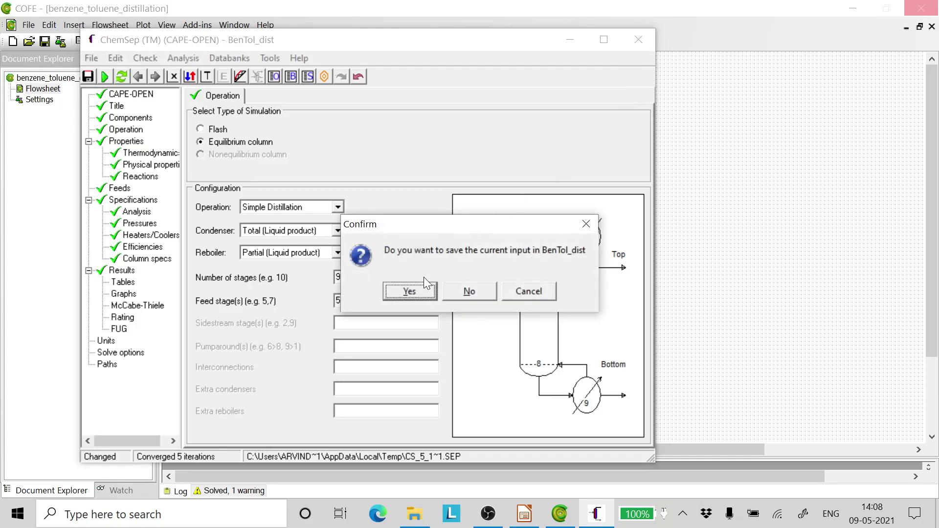
pyautogui.click(412, 291)
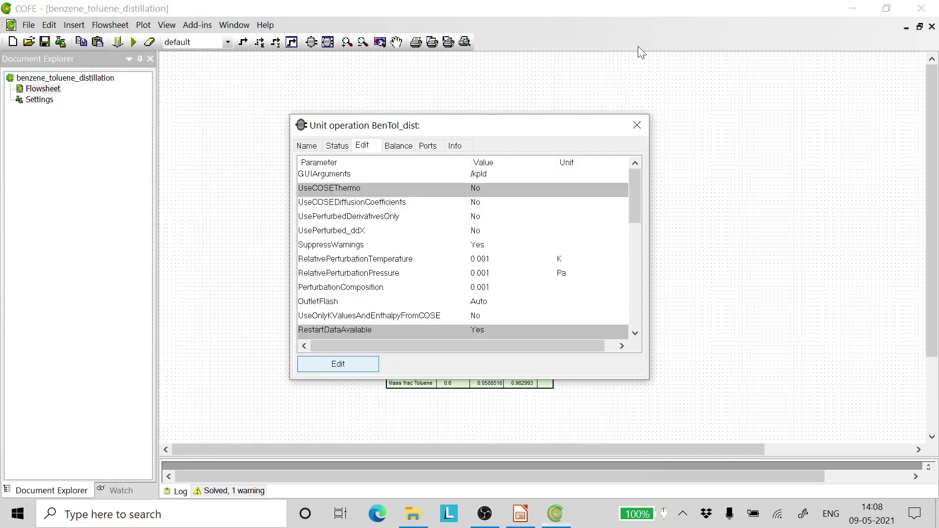
pyautogui.click(506, 294)
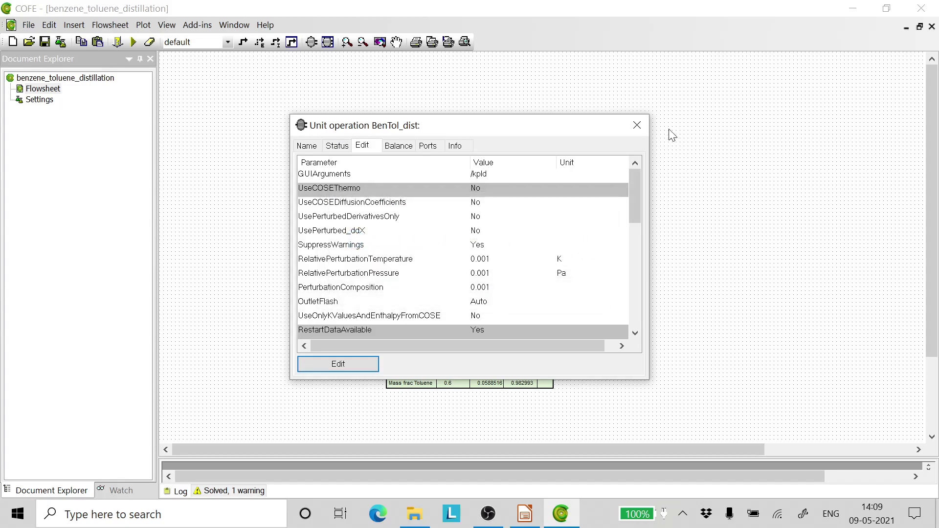
pyautogui.click(638, 126)
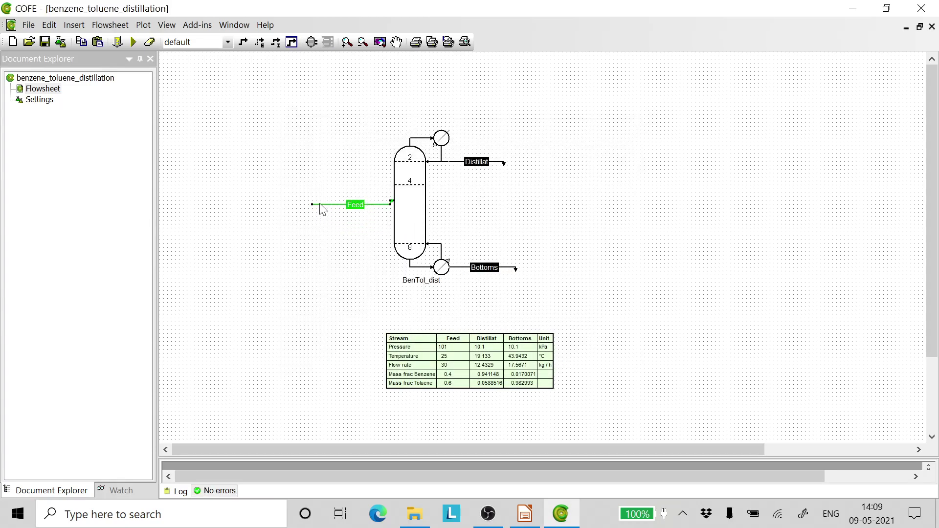
# - Straighten the Feed stream line and re-run, updating the report to Distillat benzene 0.968656
pyautogui.moveTo(311, 204)
pyautogui.moveTo(311, 204); pyautogui.dragTo(304, 201)
pyautogui.click(134, 43)
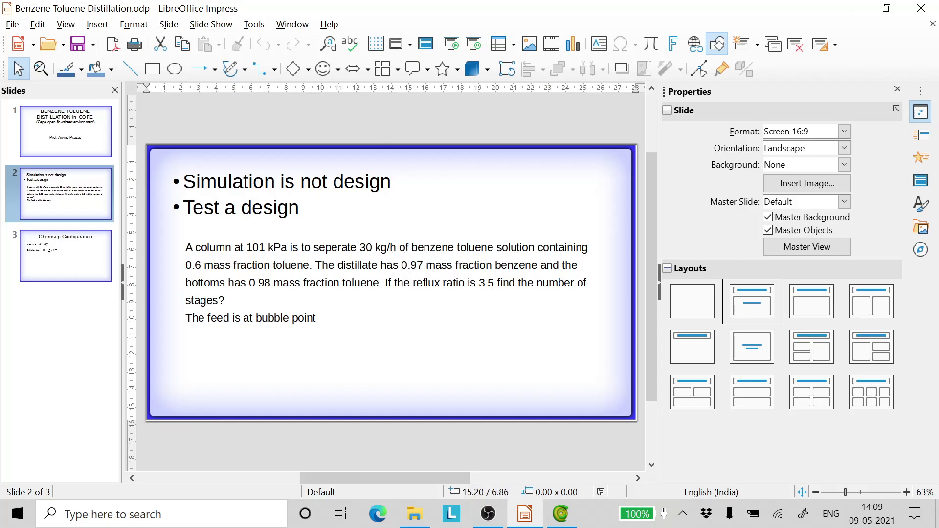
pyautogui.click(859, 13)
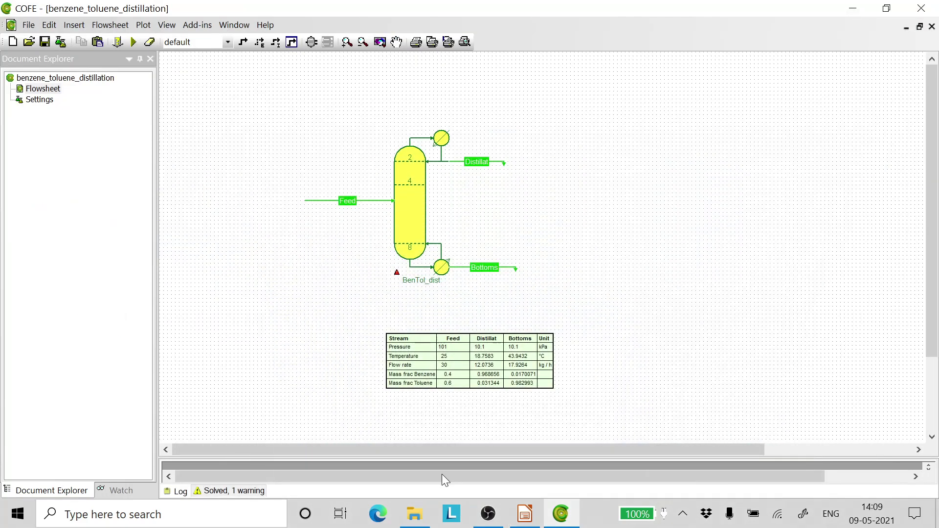